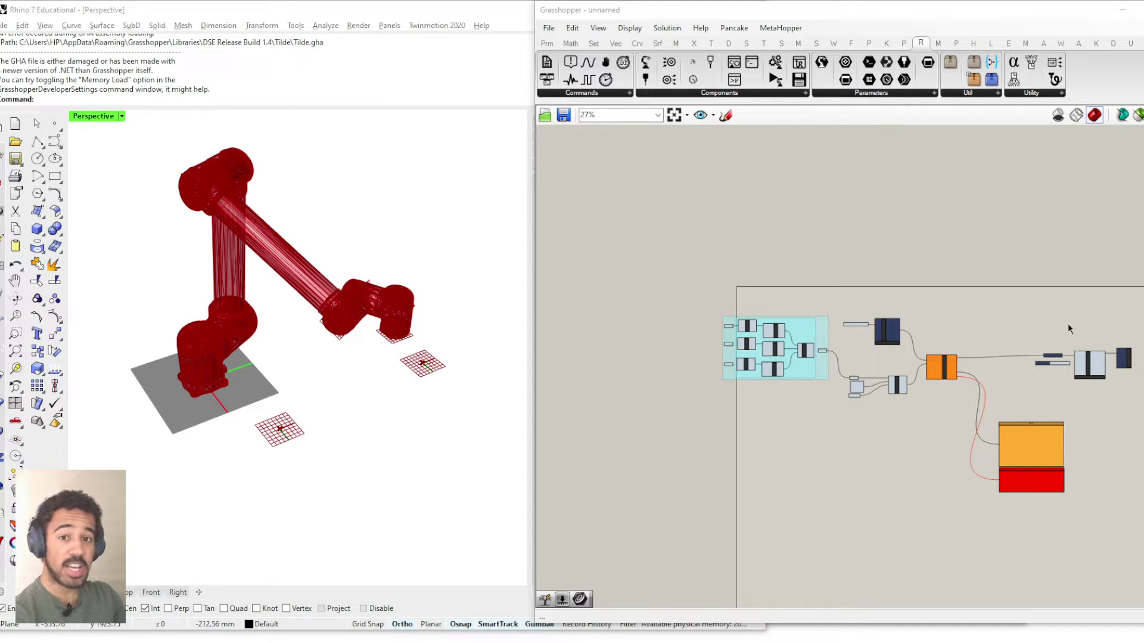
- Frame the whole robot definition and scrub the simulation to move the robot
{"action": "right_click_drag", "start_coordinate": [1068, 325], "coordinate": [698, 308]}
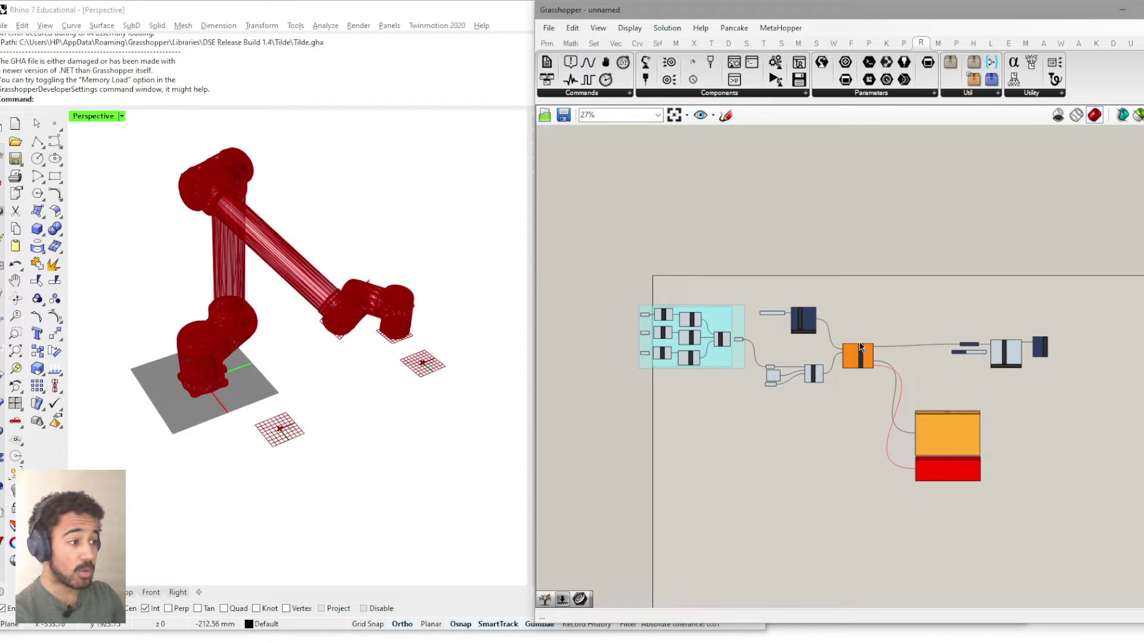
{"action": "scroll", "coordinate": [862, 348], "scroll_direction": "up", "scroll_amount": 5}
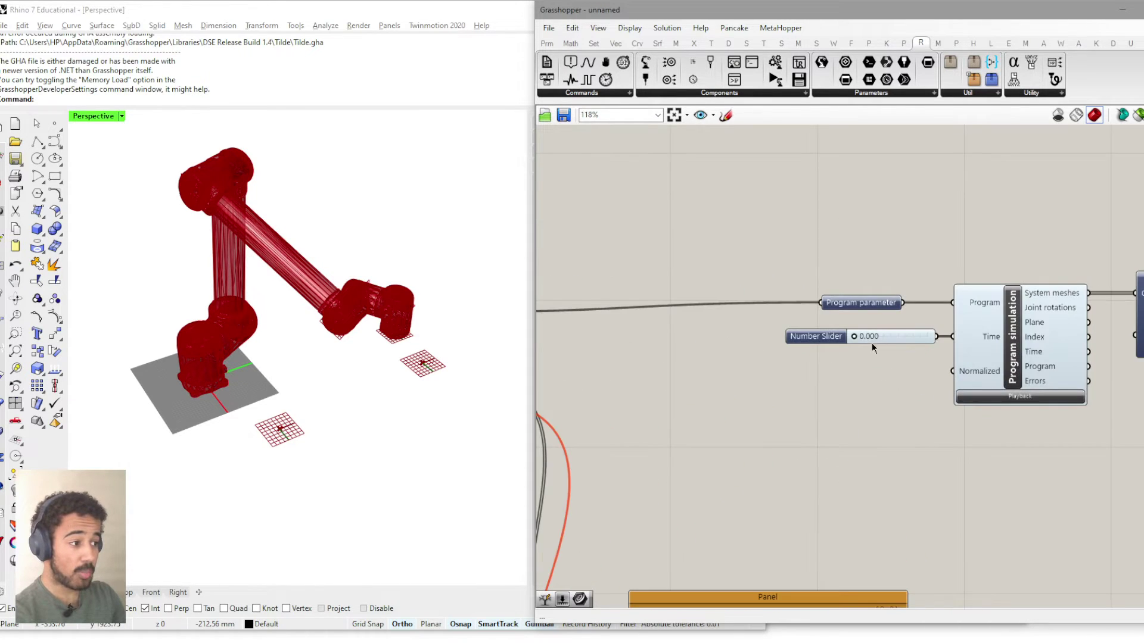
{"action": "left_click_drag", "start_coordinate": [854, 336], "coordinate": [807, 368]}
{"action": "scroll", "coordinate": [730, 419], "scroll_direction": "down", "scroll_amount": 6}
{"action": "scroll", "coordinate": [1013, 399], "scroll_direction": "down", "scroll_amount": 3}
{"action": "scroll", "coordinate": [603, 309], "scroll_direction": "up", "scroll_amount": 8}
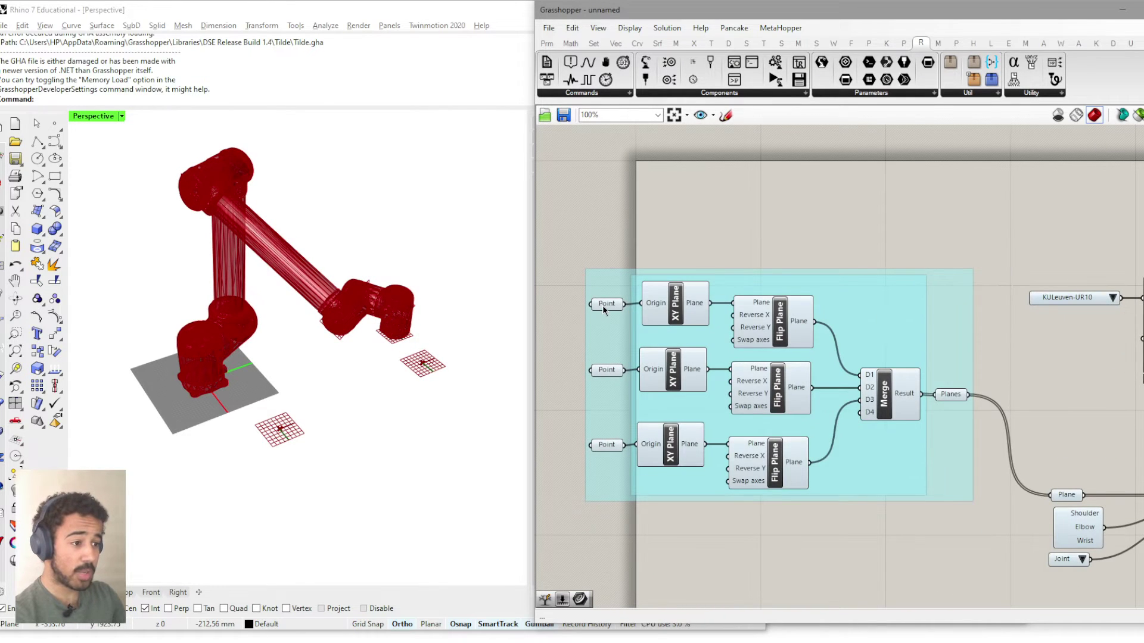
- Inspect the two target points, the middle Flip Plane, Merge and the merged Planes parameter
{"action": "left_click", "coordinate": [603, 309]}
{"action": "left_click", "coordinate": [605, 371]}
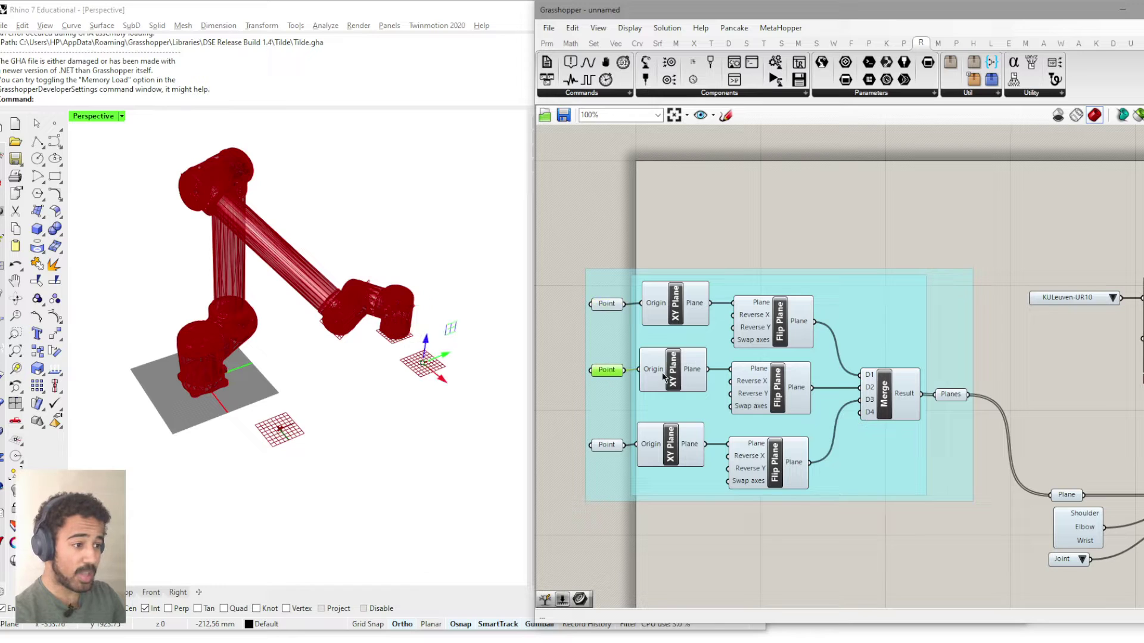
{"action": "left_click", "coordinate": [772, 393]}
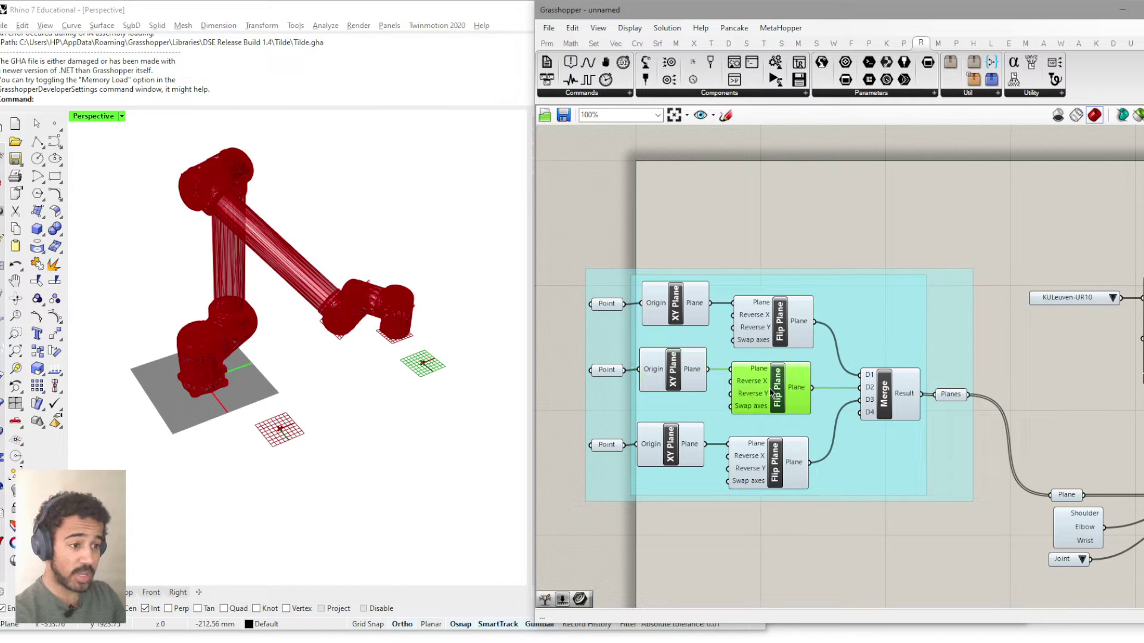
{"action": "mouse_move", "coordinate": [756, 391]}
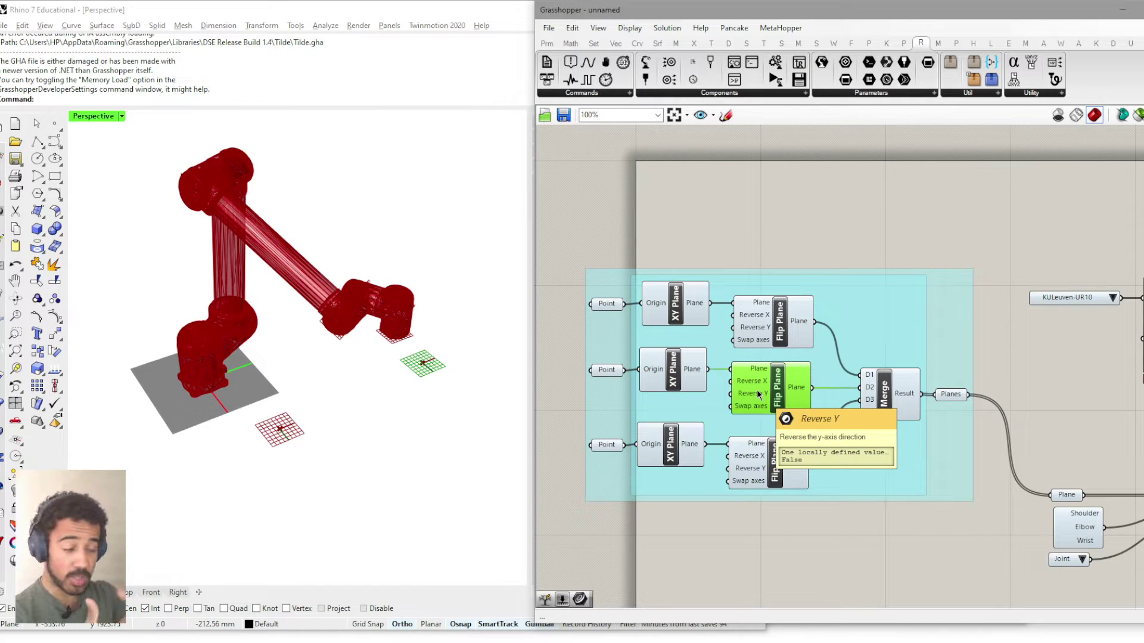
{"action": "left_click", "coordinate": [902, 395]}
{"action": "right_click_drag", "start_coordinate": [1017, 389], "coordinate": [859, 313]}
{"action": "left_click", "coordinate": [793, 320]}
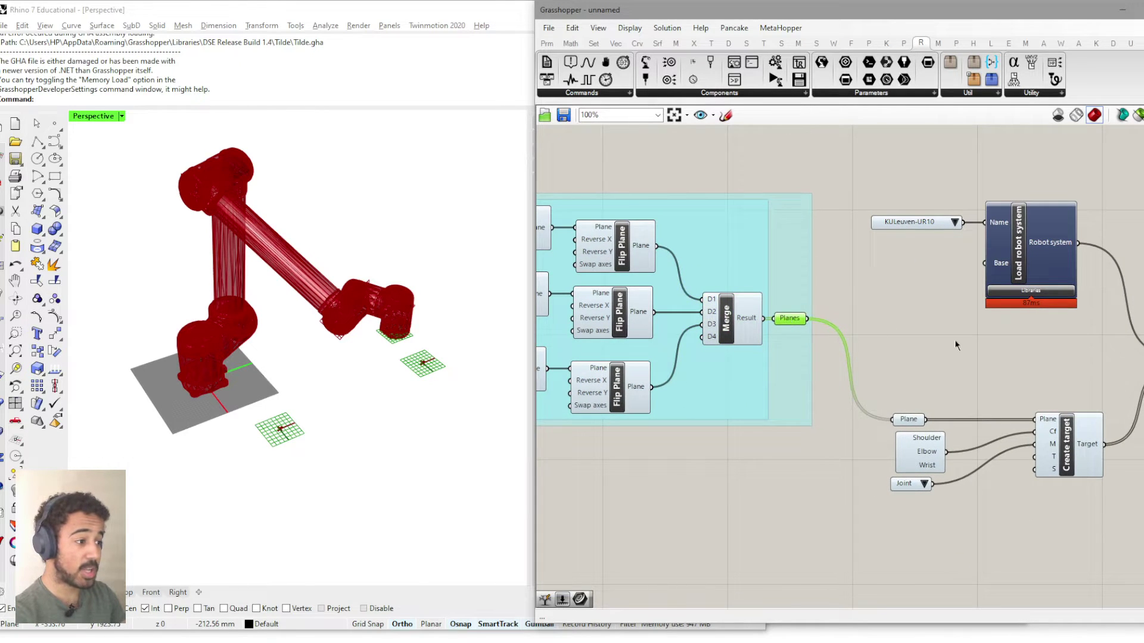
- Inspect the Create target component and the Create program outputs
{"action": "right_click_drag", "start_coordinate": [1058, 431], "coordinate": [872, 411]}
{"action": "scroll", "coordinate": [871, 422], "scroll_direction": "up", "scroll_amount": 3}
{"action": "mouse_move", "coordinate": [855, 381]}
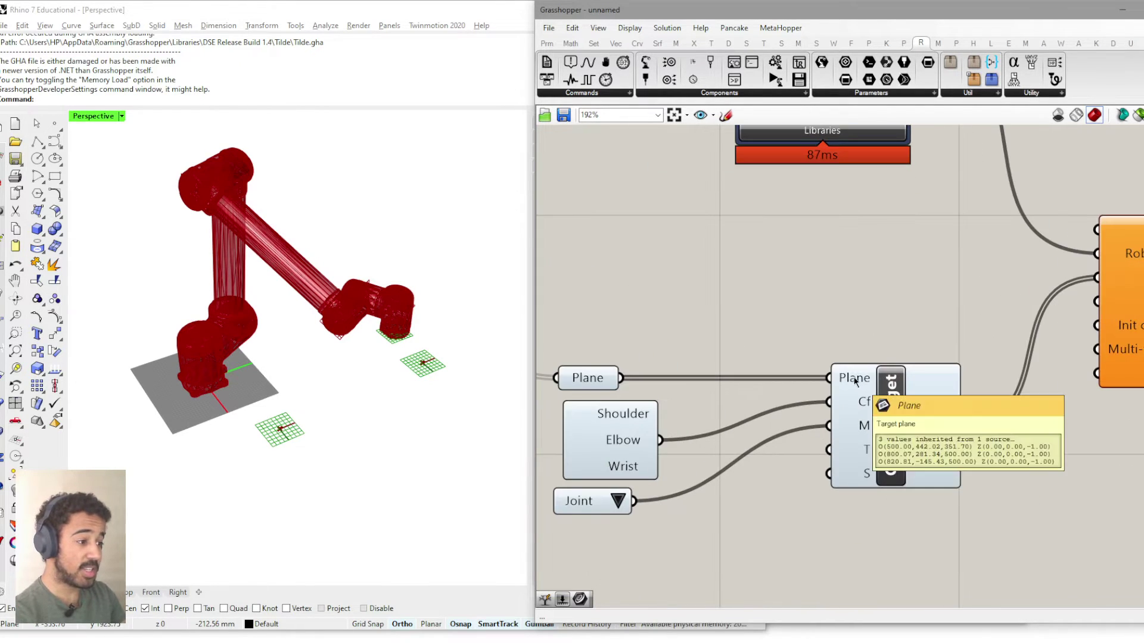
{"action": "left_click", "coordinate": [882, 438]}
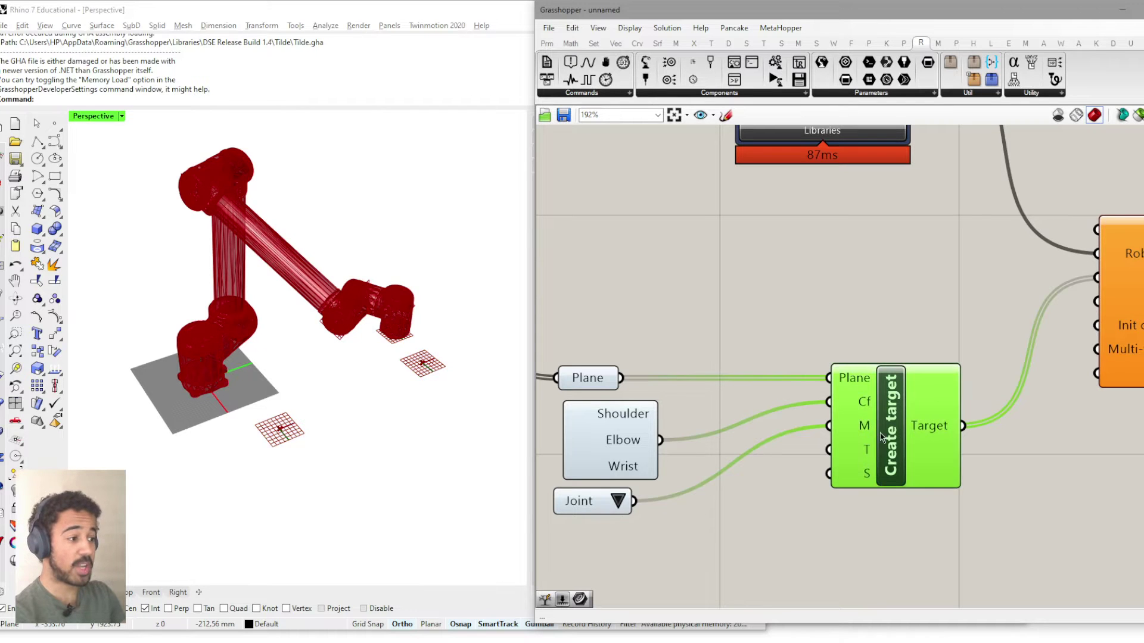
{"action": "right_click_drag", "start_coordinate": [924, 311], "coordinate": [719, 316]}
{"action": "scroll", "coordinate": [965, 434], "scroll_direction": "down", "scroll_amount": 3}
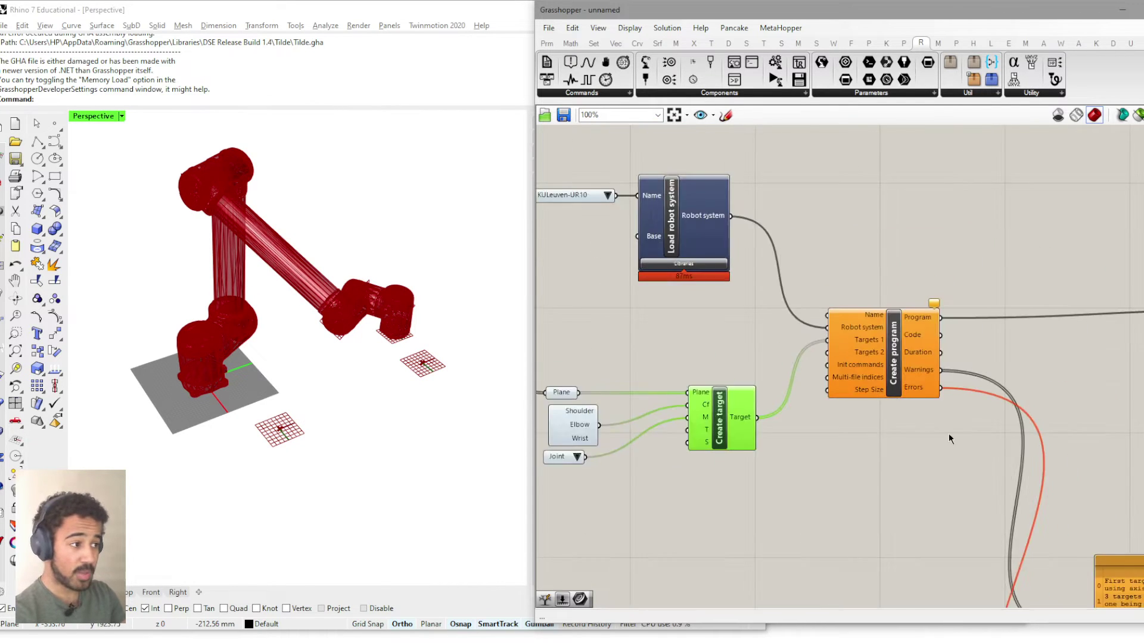
{"action": "right_click_drag", "start_coordinate": [965, 434], "coordinate": [807, 507]}
{"action": "right_click_drag", "start_coordinate": [839, 438], "coordinate": [804, 343]}
{"action": "left_click", "coordinate": [728, 302]}
- Review the warnings and errors panels, then set Program simulation to 0.740
{"action": "right_click_drag", "start_coordinate": [852, 410], "coordinate": [902, 322]}
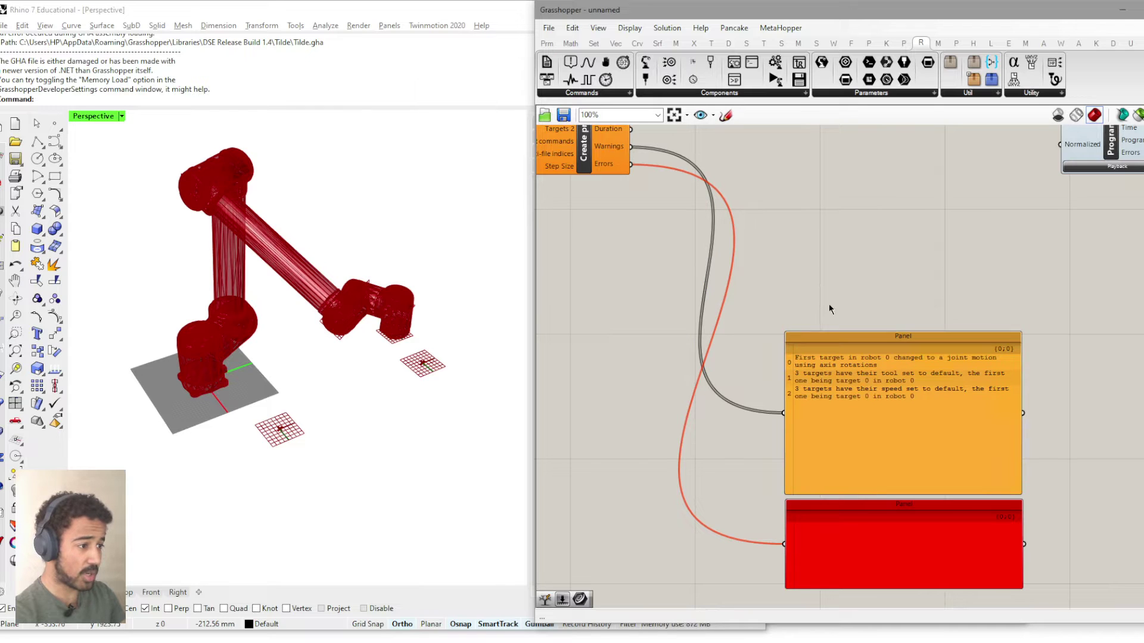
{"action": "right_click_drag", "start_coordinate": [810, 230], "coordinate": [808, 286]}
{"action": "right_click_drag", "start_coordinate": [869, 325], "coordinate": [809, 286]}
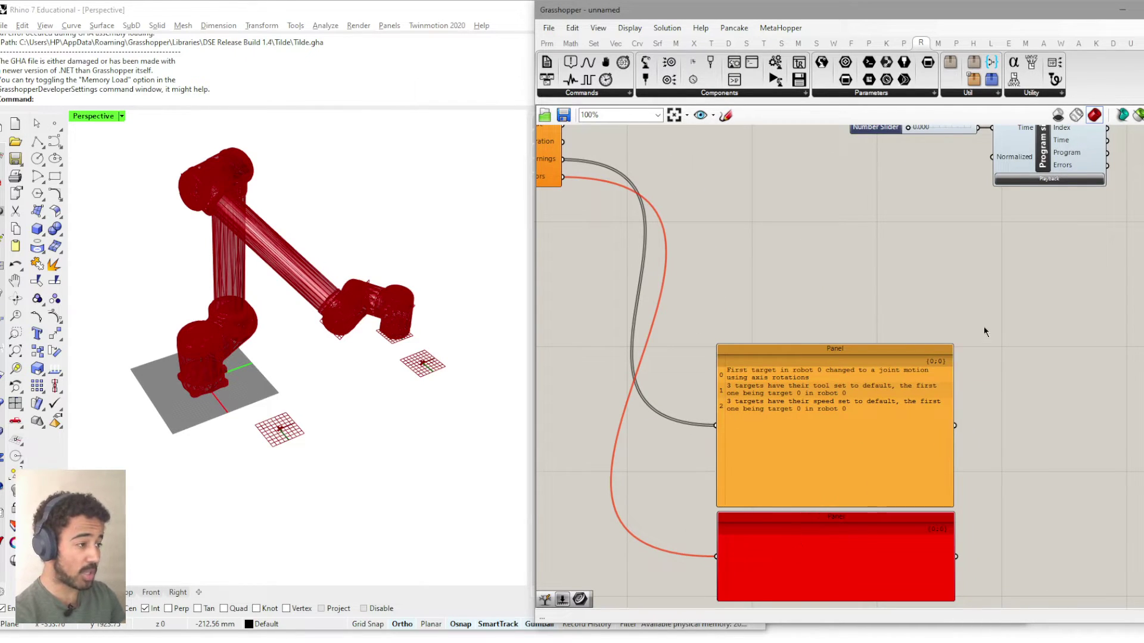
{"action": "right_click_drag", "start_coordinate": [980, 324], "coordinate": [873, 460]}
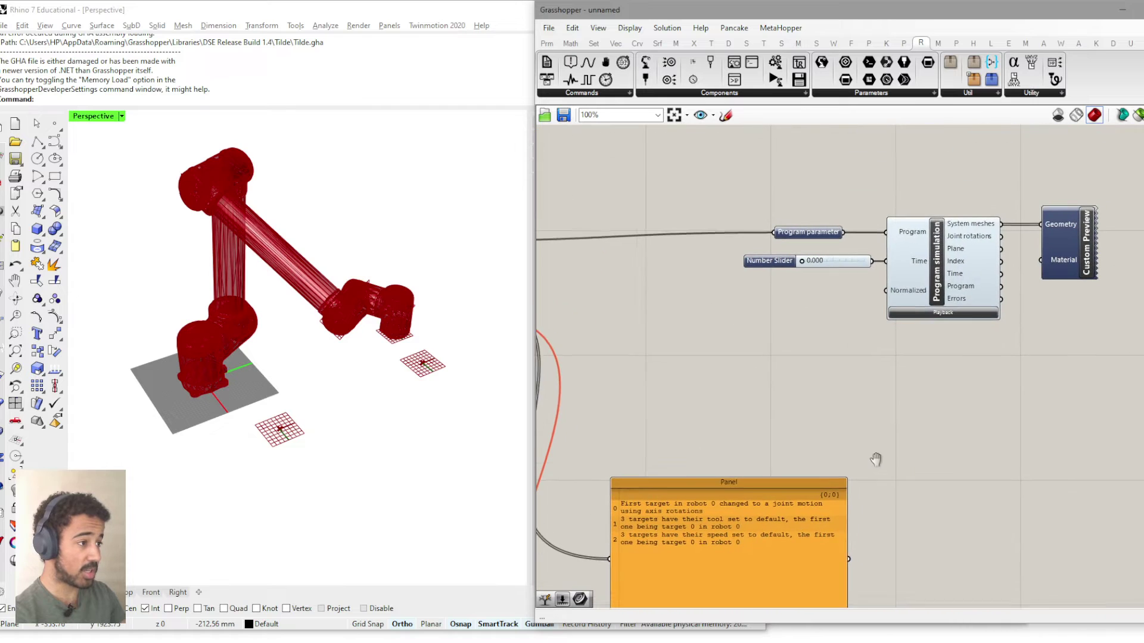
{"action": "left_click", "coordinate": [928, 257]}
{"action": "left_click_drag", "start_coordinate": [800, 263], "coordinate": [846, 264]}
- Turn off Preview Mesh Edges, then reframe the canvas on the cyan plane group
{"action": "left_click", "coordinate": [658, 185]}
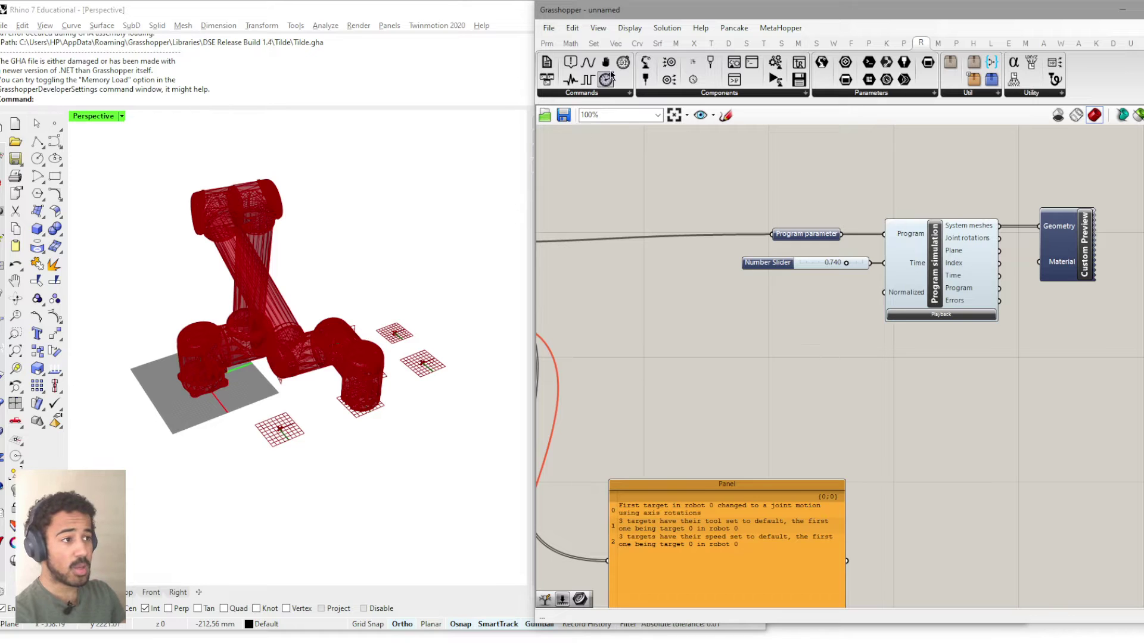
{"action": "left_click", "coordinate": [630, 28]}
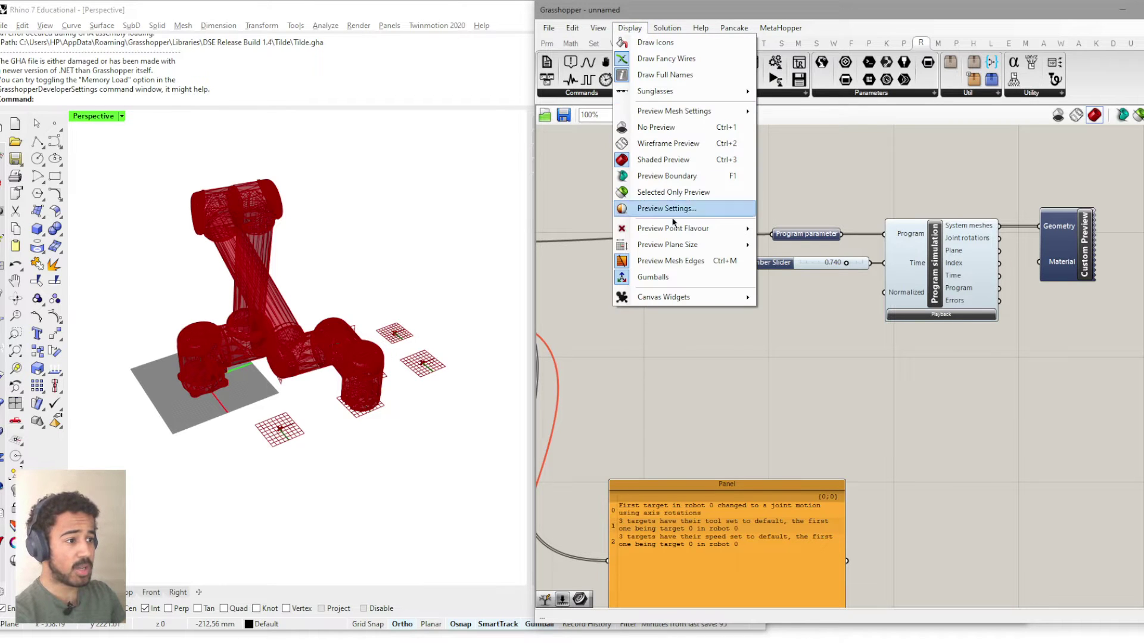
{"action": "left_click", "coordinate": [671, 263]}
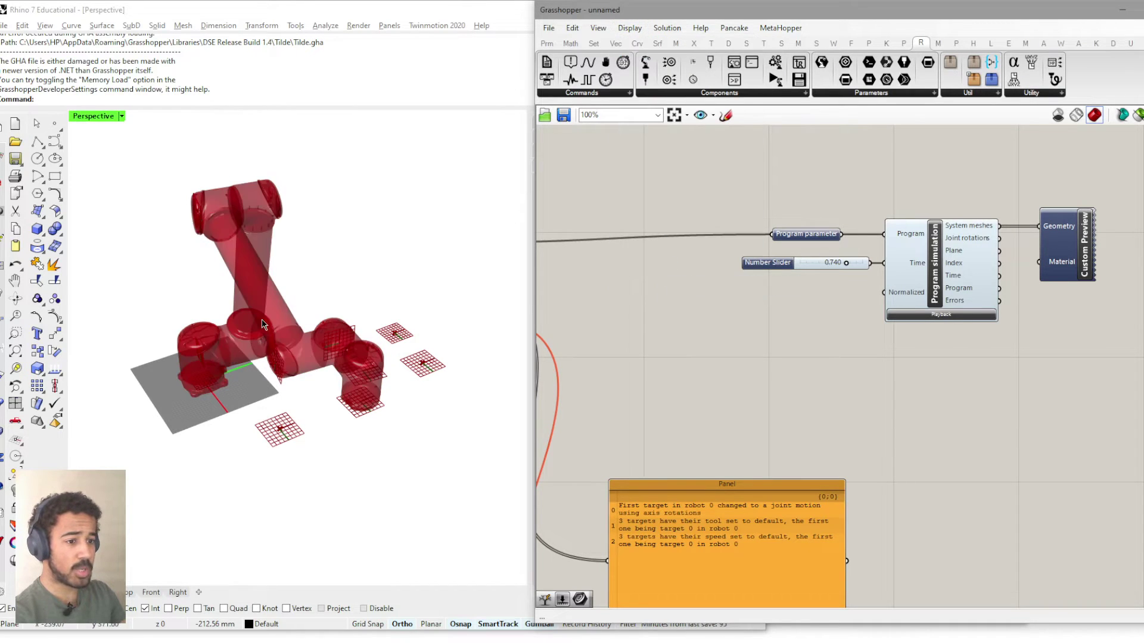
{"action": "right_click_drag", "start_coordinate": [604, 372], "coordinate": [866, 340]}
{"action": "scroll", "coordinate": [653, 348], "scroll_direction": "down", "scroll_amount": 3}
{"action": "right_click_drag", "start_coordinate": [602, 349], "coordinate": [787, 351]}
{"action": "right_click_drag", "start_coordinate": [664, 354], "coordinate": [745, 358]}
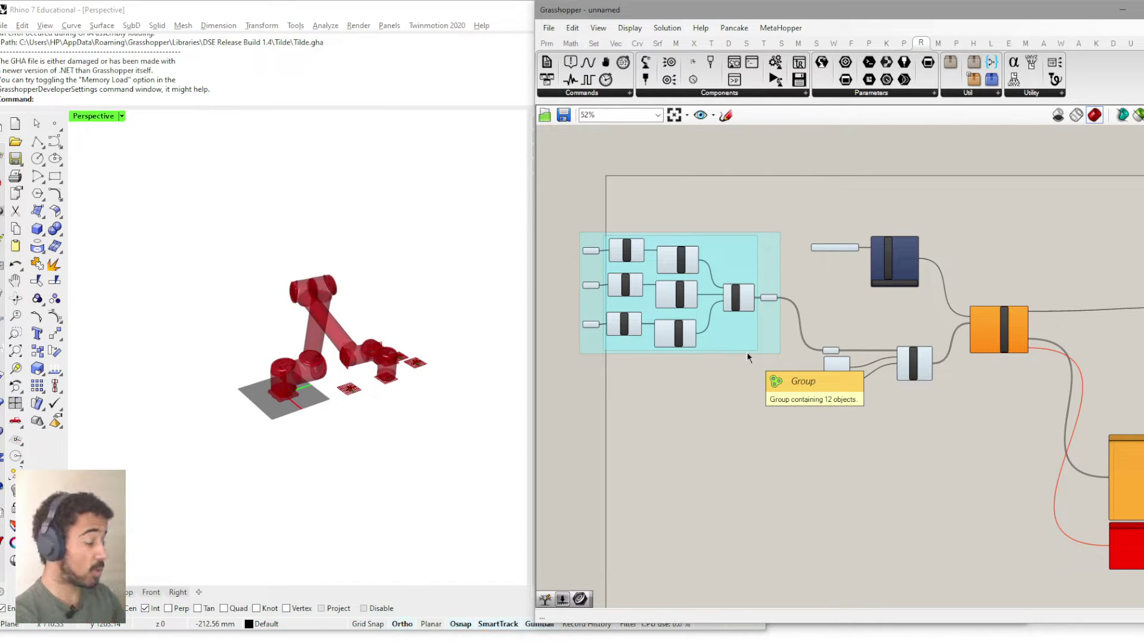
{"action": "right_click_drag", "start_coordinate": [792, 373], "coordinate": [756, 381]}
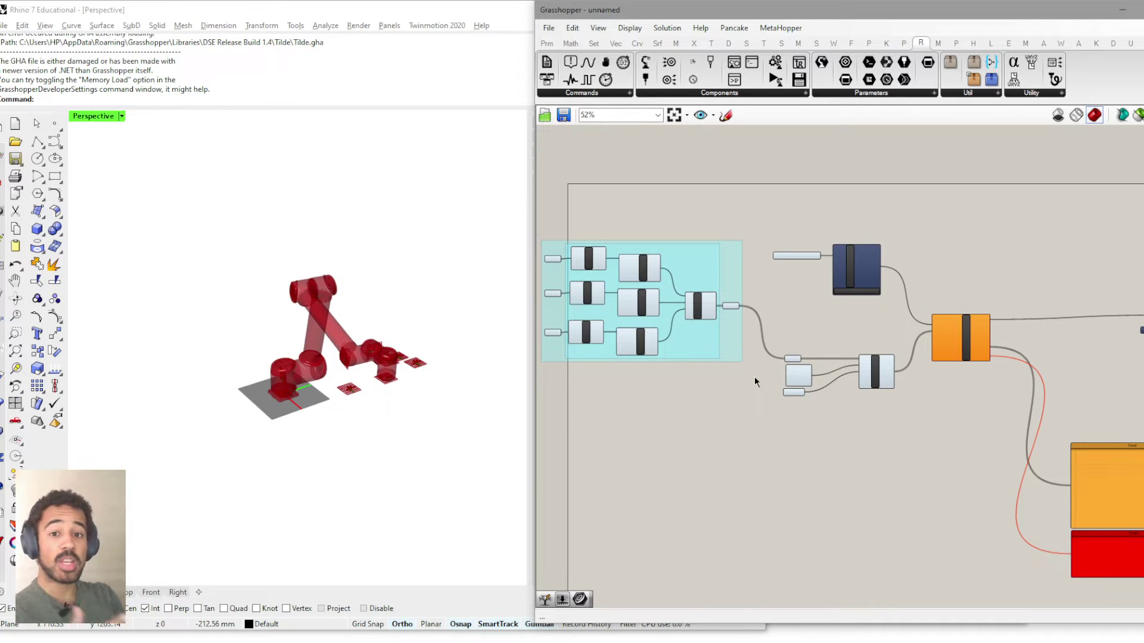
{"action": "right_click_drag", "start_coordinate": [707, 428], "coordinate": [751, 401]}
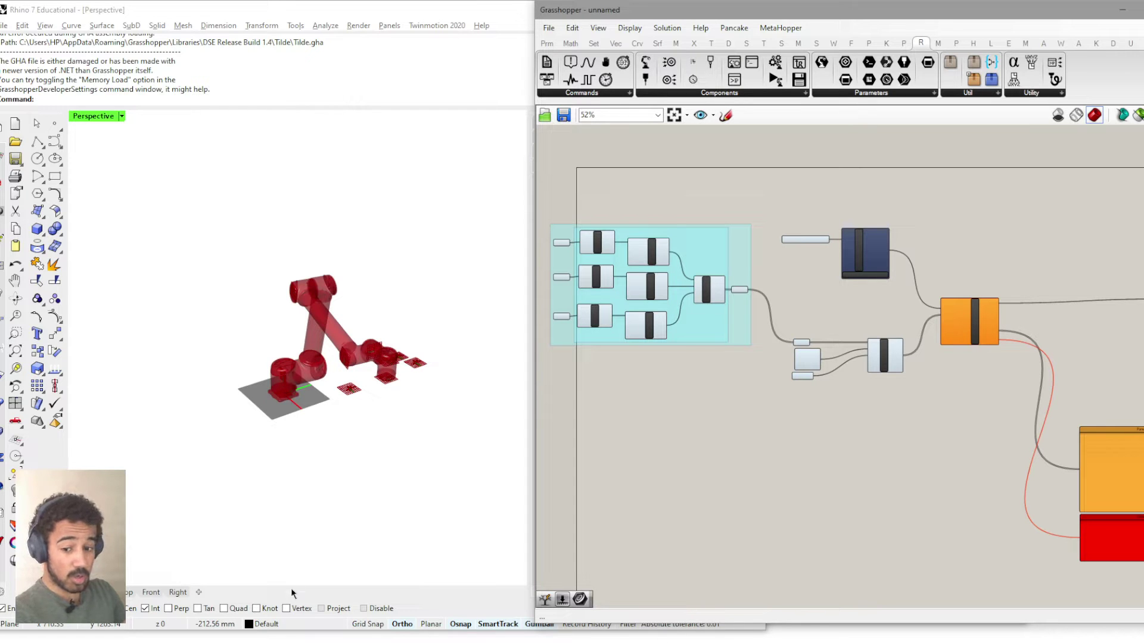
{"action": "right_click_drag", "start_coordinate": [737, 477], "coordinate": [703, 480]}
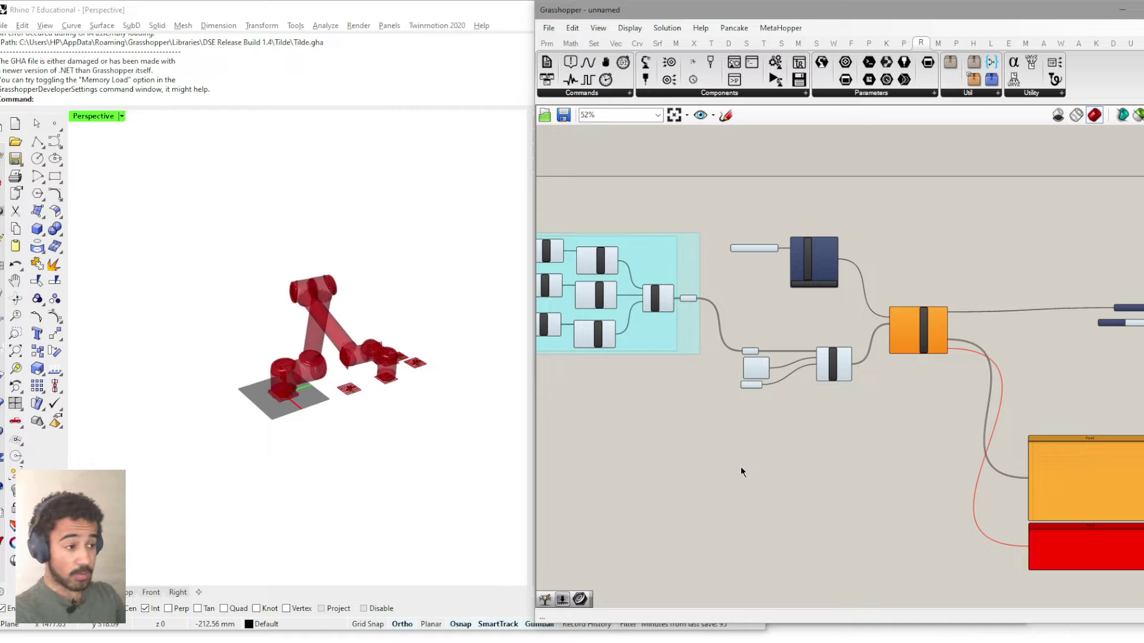
{"action": "right_click_drag", "start_coordinate": [834, 438], "coordinate": [695, 420]}
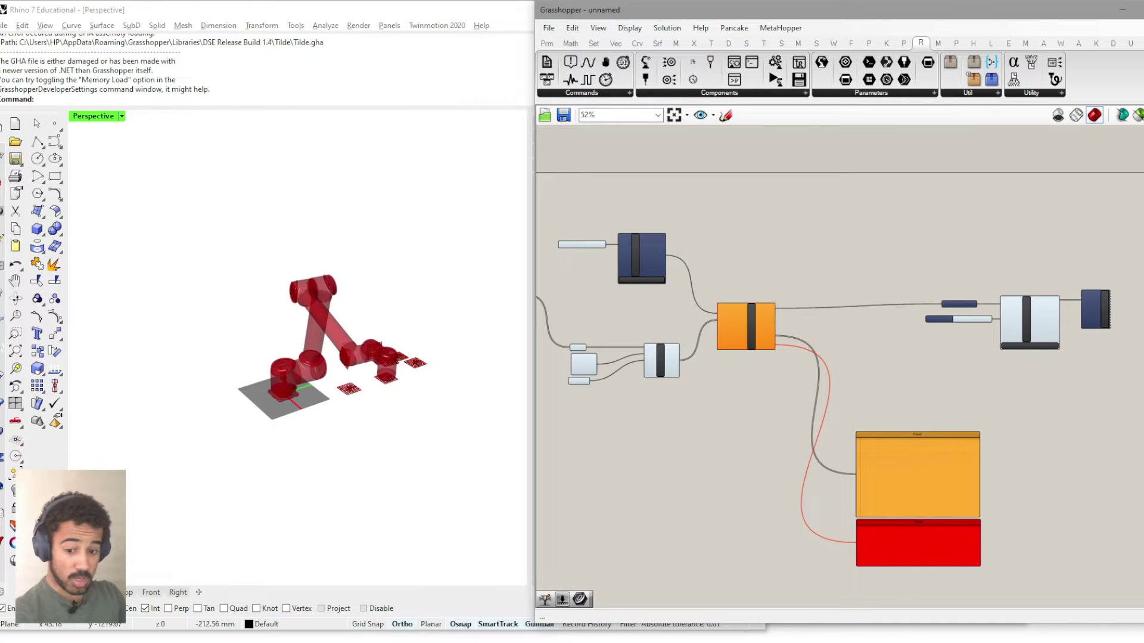
{"action": "key", "text": "alt+Tab"}
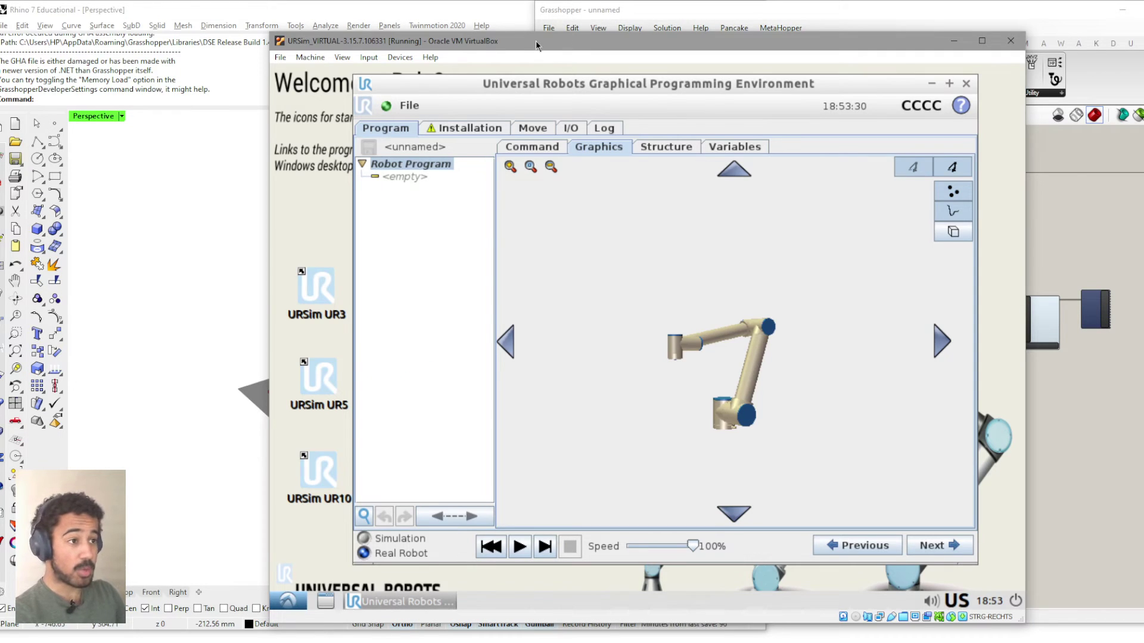
{"action": "left_click_drag", "start_coordinate": [535, 41], "coordinate": [514, 31]}
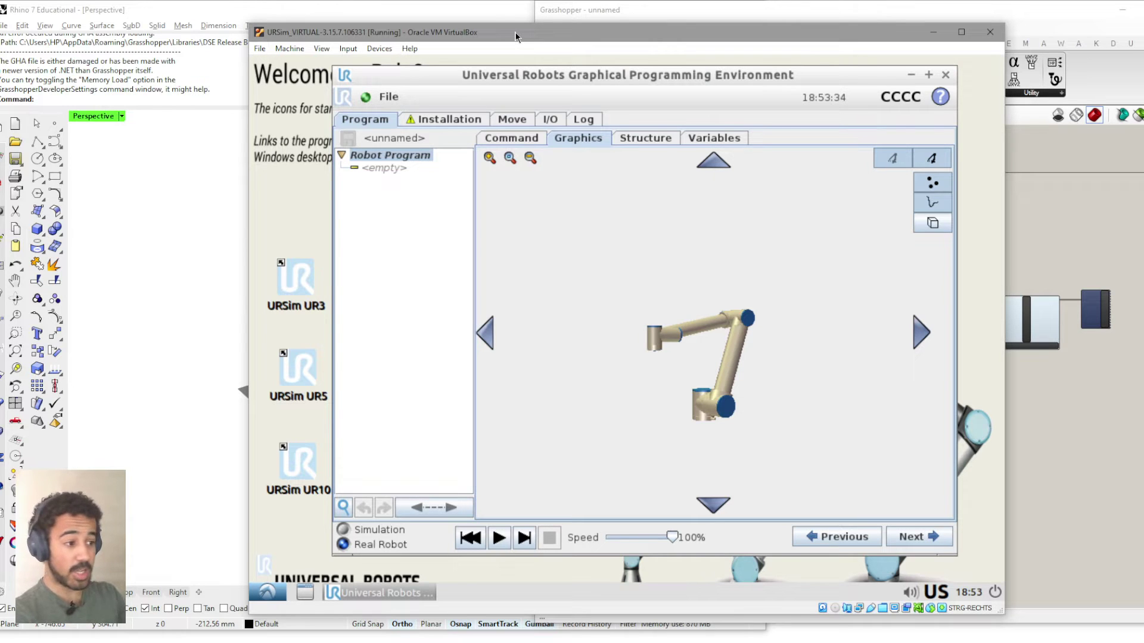
{"action": "left_click_drag", "start_coordinate": [715, 384], "coordinate": [632, 401]}
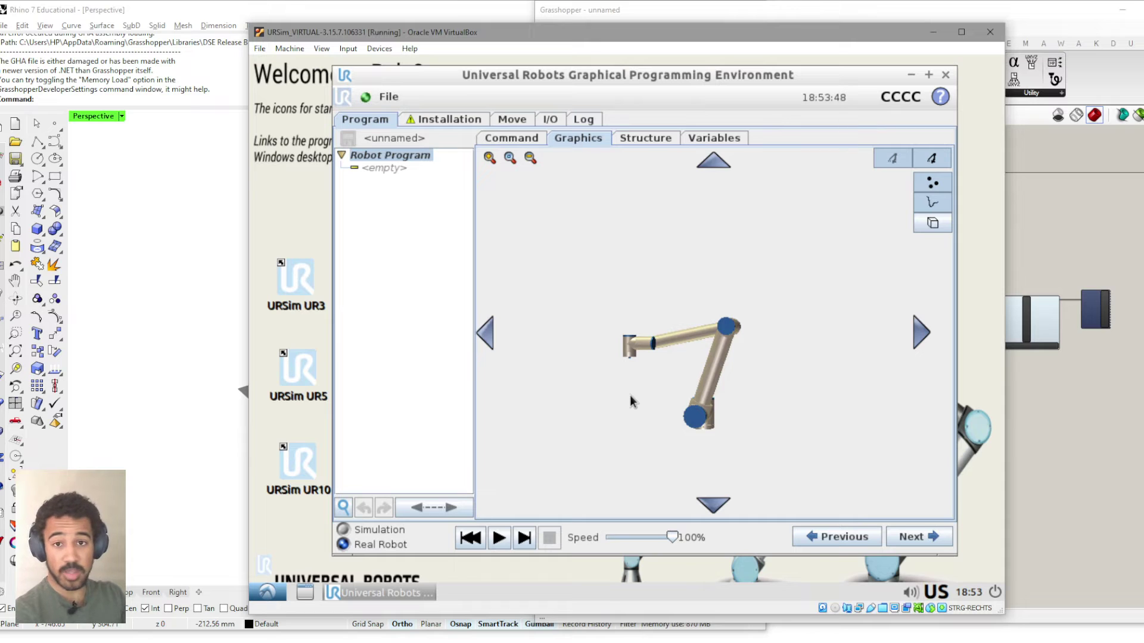
{"action": "left_click_drag", "start_coordinate": [567, 383], "coordinate": [734, 377]}
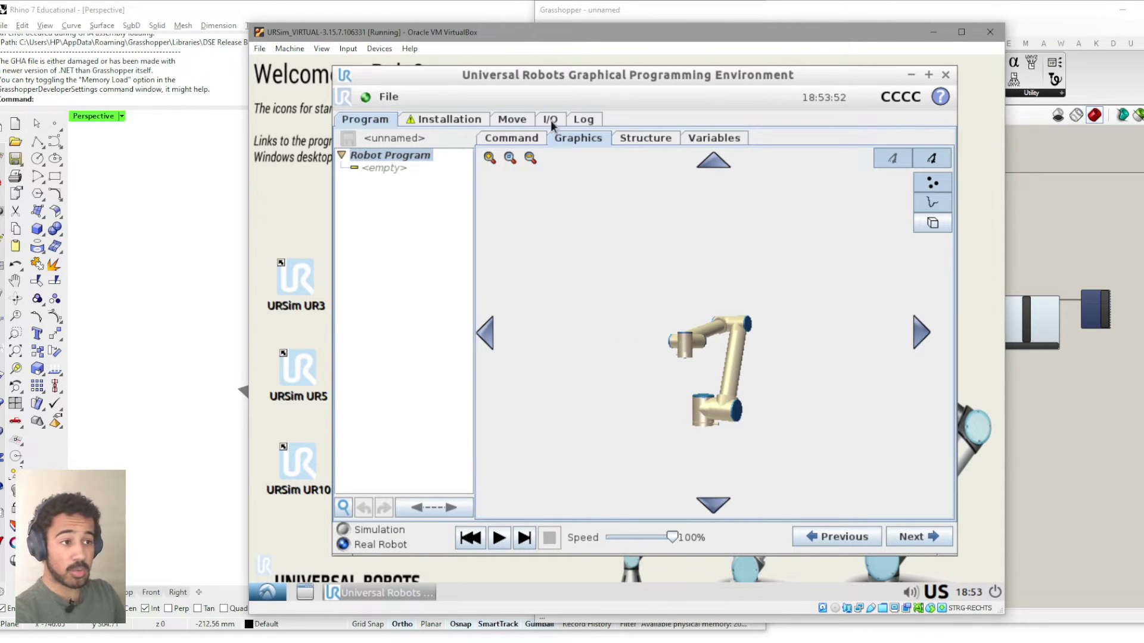
{"action": "left_click_drag", "start_coordinate": [540, 34], "coordinate": [516, 40]}
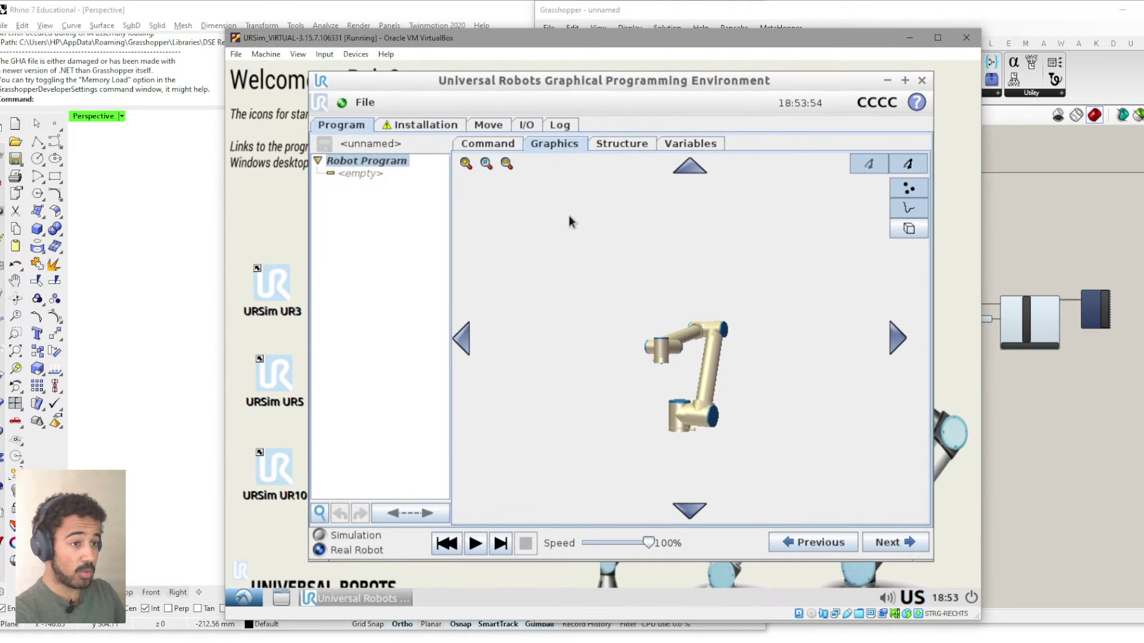
{"action": "left_click_drag", "start_coordinate": [683, 324], "coordinate": [577, 292]}
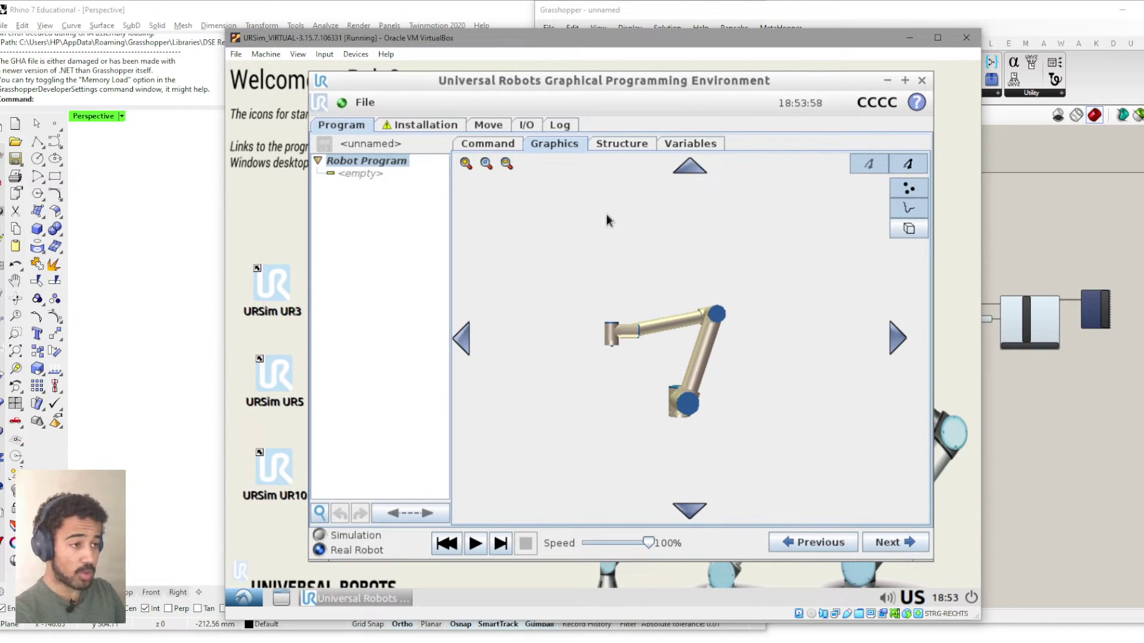
{"action": "left_click_drag", "start_coordinate": [601, 38], "coordinate": [540, 31]}
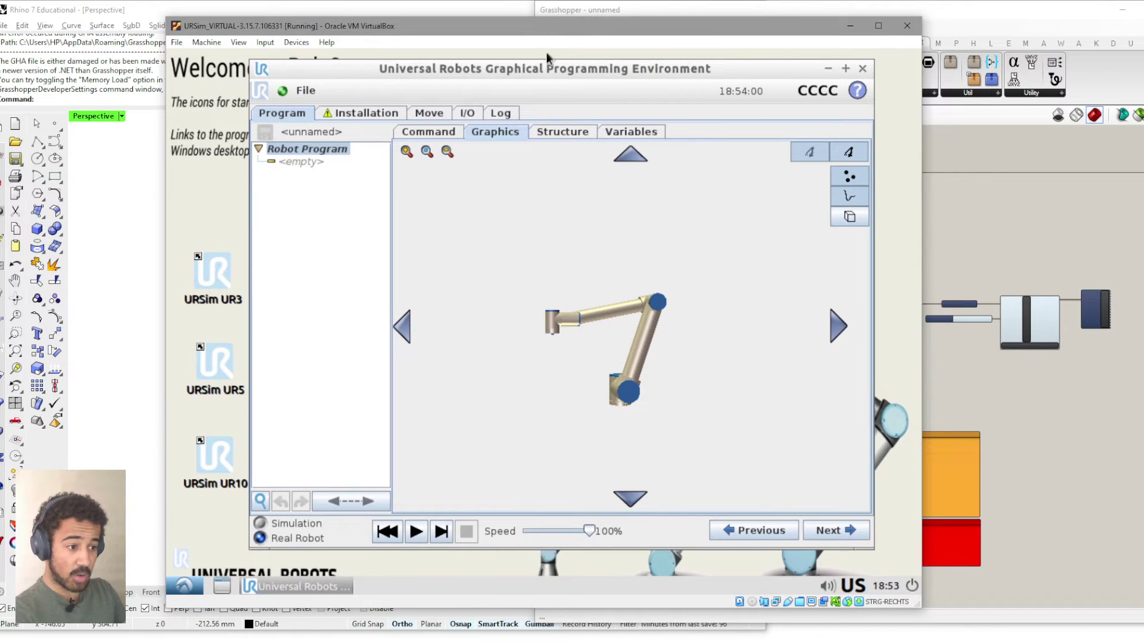
{"action": "left_click_drag", "start_coordinate": [458, 68], "coordinate": [703, 358]}
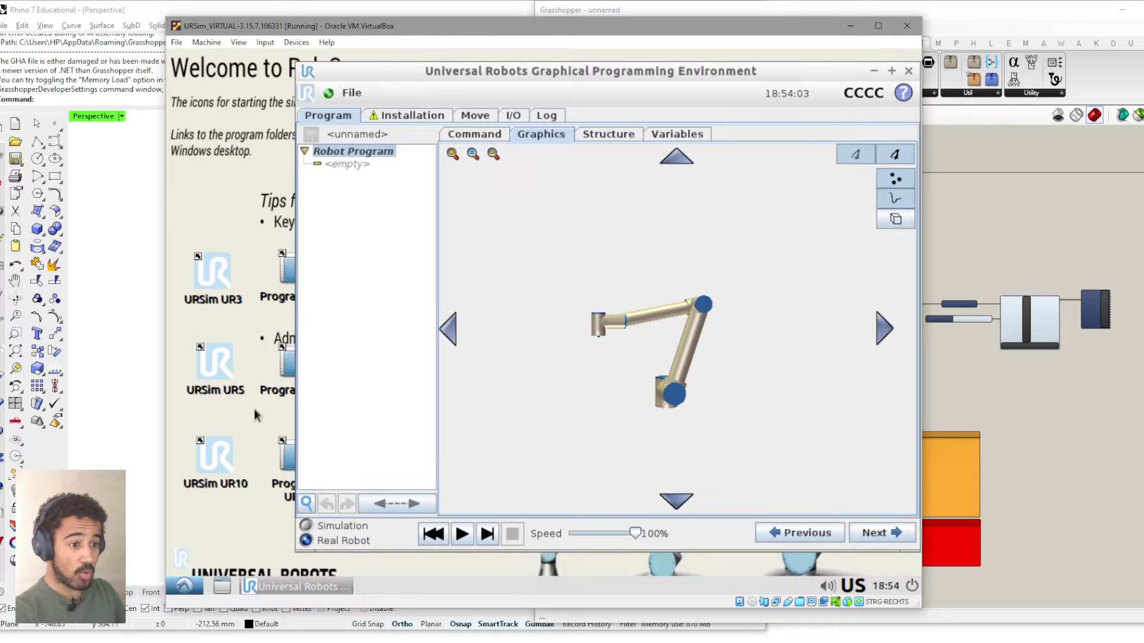
- Check the KULeuven-UR10 robot choice in Grasshopper and orbit the robot in Rhino
{"action": "left_click", "coordinate": [1009, 424]}
{"action": "scroll", "coordinate": [680, 320], "scroll_direction": "down", "scroll_amount": 2}
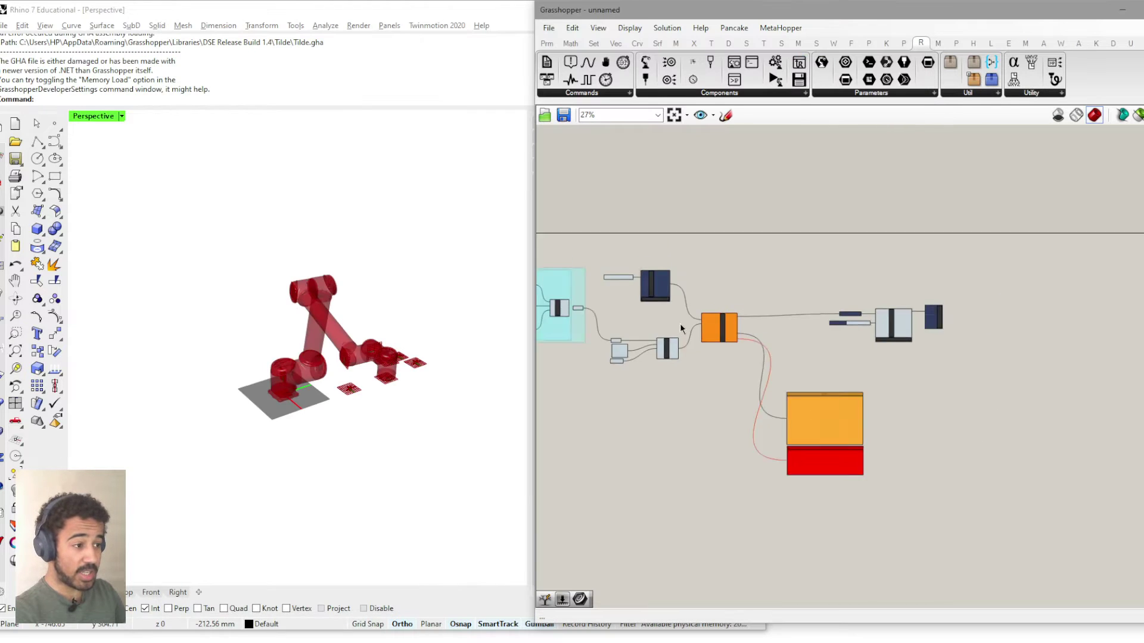
{"action": "scroll", "coordinate": [586, 252], "scroll_direction": "up", "scroll_amount": 2}
{"action": "scroll", "coordinate": [586, 257], "scroll_direction": "up", "scroll_amount": 5}
{"action": "left_click", "coordinate": [625, 304]}
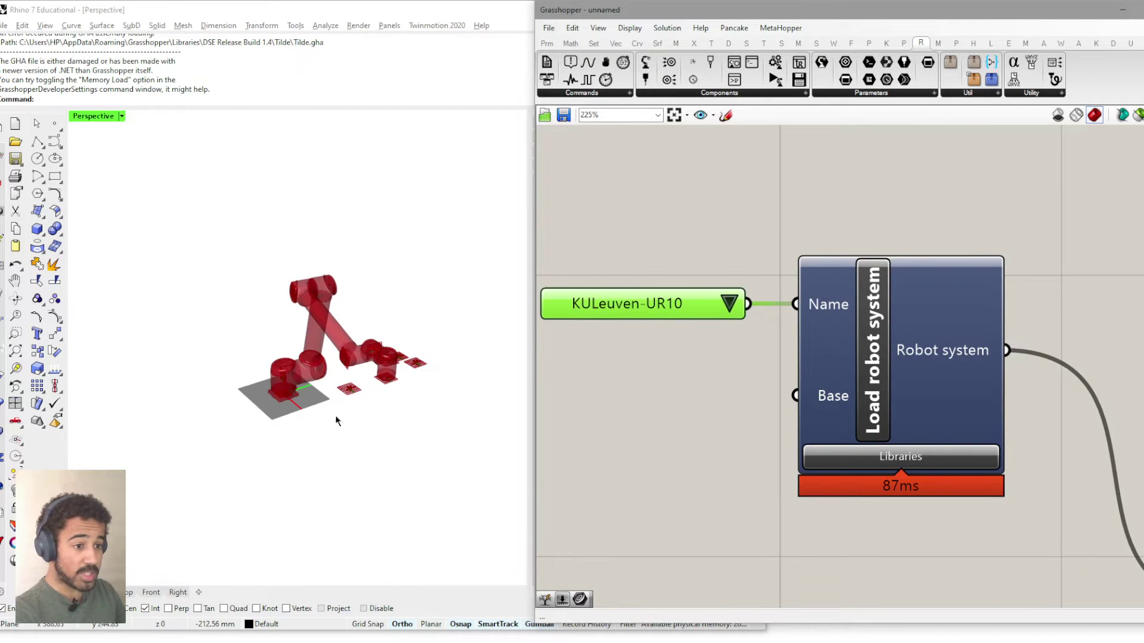
{"action": "right_click_drag", "start_coordinate": [455, 359], "coordinate": [345, 338]}
- Switch to the URSim virtual machine and launch the URSim UR10 simulator
{"action": "key", "text": "alt+Tab"}
{"action": "left_click", "coordinate": [212, 457]}
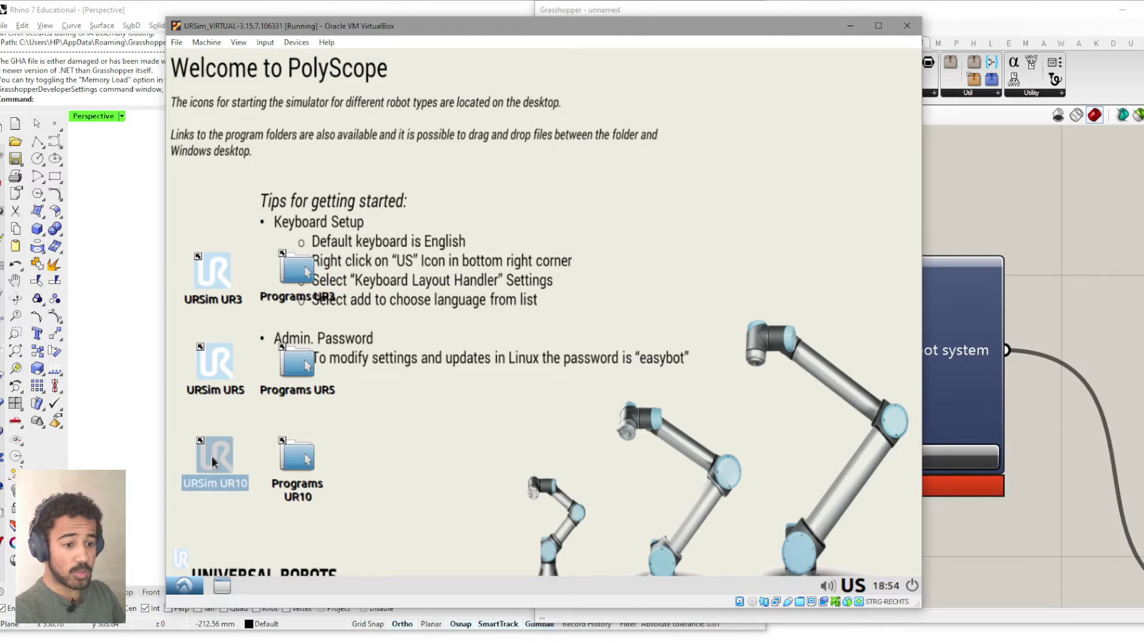
{"action": "double_click", "coordinate": [212, 457]}
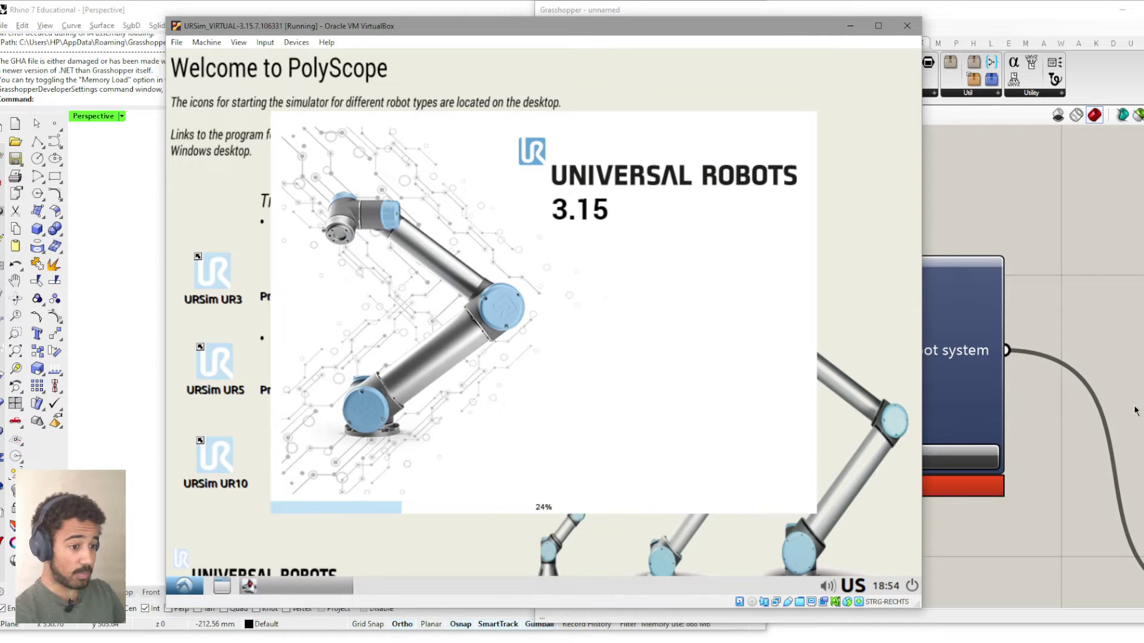
- Add a Panel and wire Create program's Code output into it
{"action": "left_click", "coordinate": [1079, 436]}
{"action": "scroll", "coordinate": [859, 357], "scroll_direction": "down", "scroll_amount": 5}
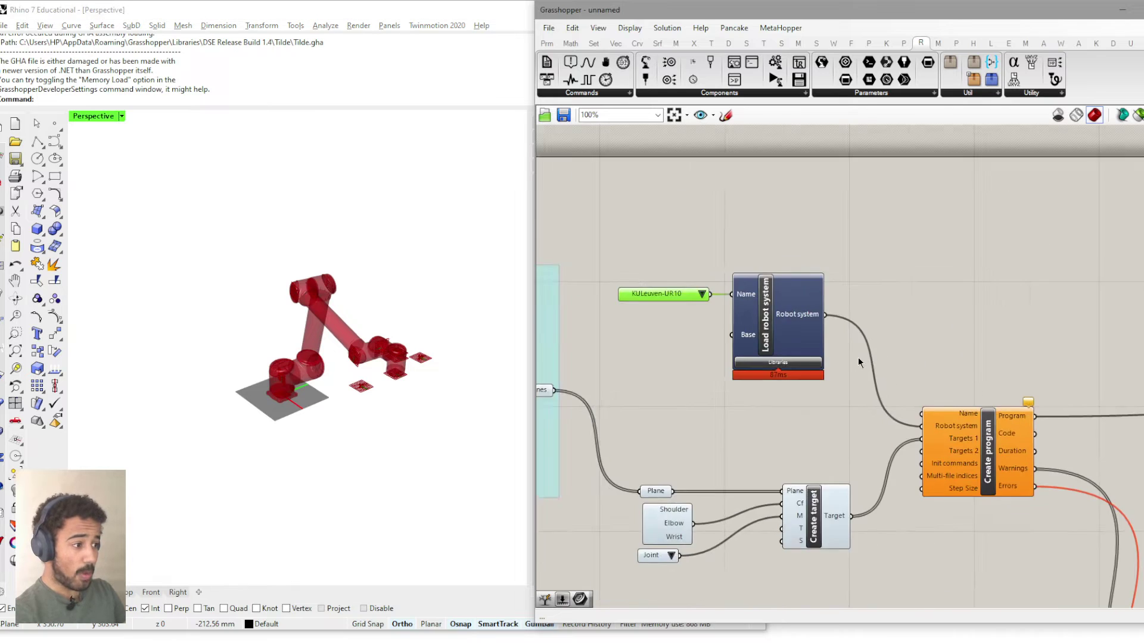
{"action": "right_click_drag", "start_coordinate": [859, 358], "coordinate": [766, 272]}
{"action": "right_click_drag", "start_coordinate": [777, 313], "coordinate": [817, 370]}
{"action": "left_click", "coordinate": [548, 43]}
{"action": "left_click_drag", "start_coordinate": [785, 79], "coordinate": [835, 402]}
{"action": "left_click_drag", "start_coordinate": [612, 306], "coordinate": [785, 400]}
- Enlarge and widen the code panel to read the def Program() URScript with three movej moves
{"action": "left_click_drag", "start_coordinate": [884, 410], "coordinate": [1135, 564]}
{"action": "right_click_drag", "start_coordinate": [1065, 540], "coordinate": [963, 480]}
{"action": "left_click_drag", "start_coordinate": [964, 480], "coordinate": [937, 480]}
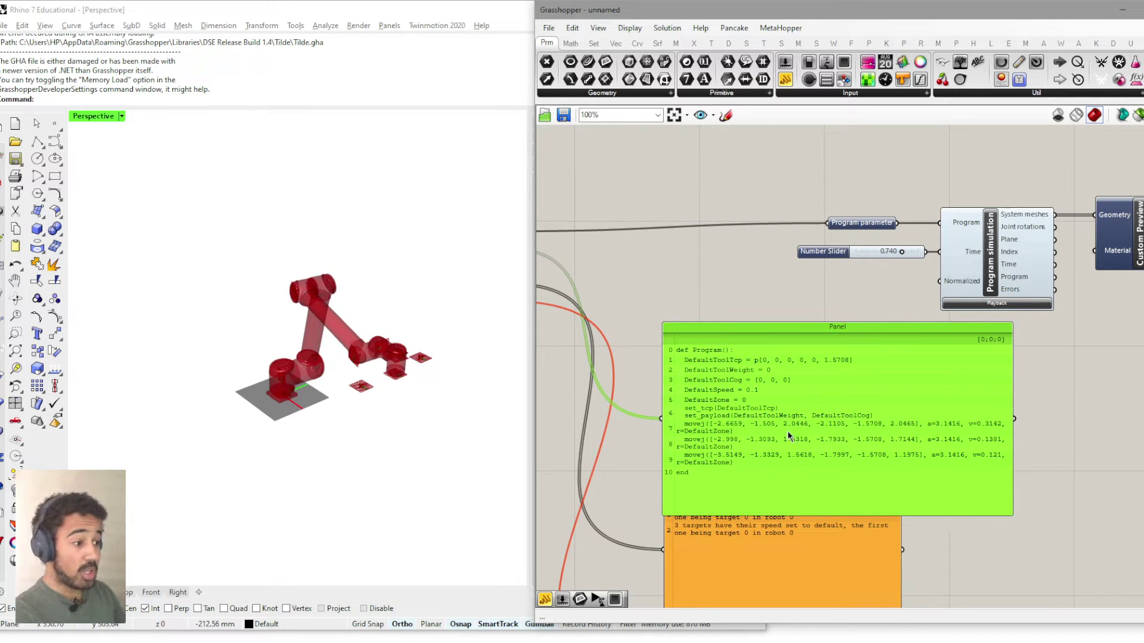
{"action": "right_click_drag", "start_coordinate": [788, 436], "coordinate": [726, 438]}
{"action": "left_click_drag", "start_coordinate": [951, 458], "coordinate": [1071, 458]}
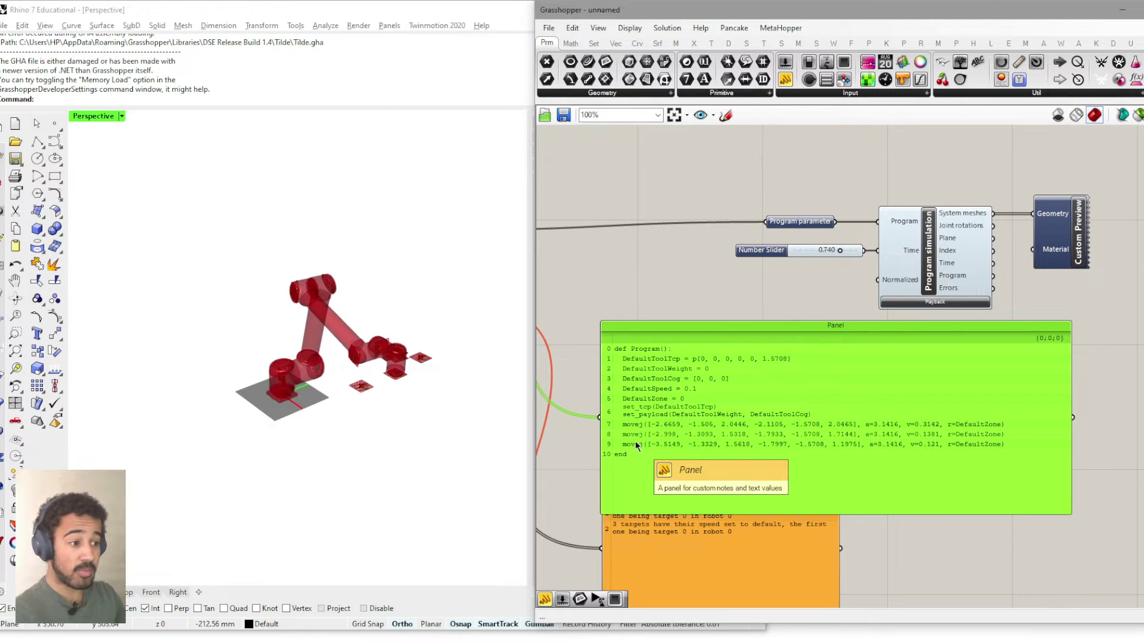
{"action": "scroll", "coordinate": [635, 441], "scroll_direction": "up", "scroll_amount": 3}
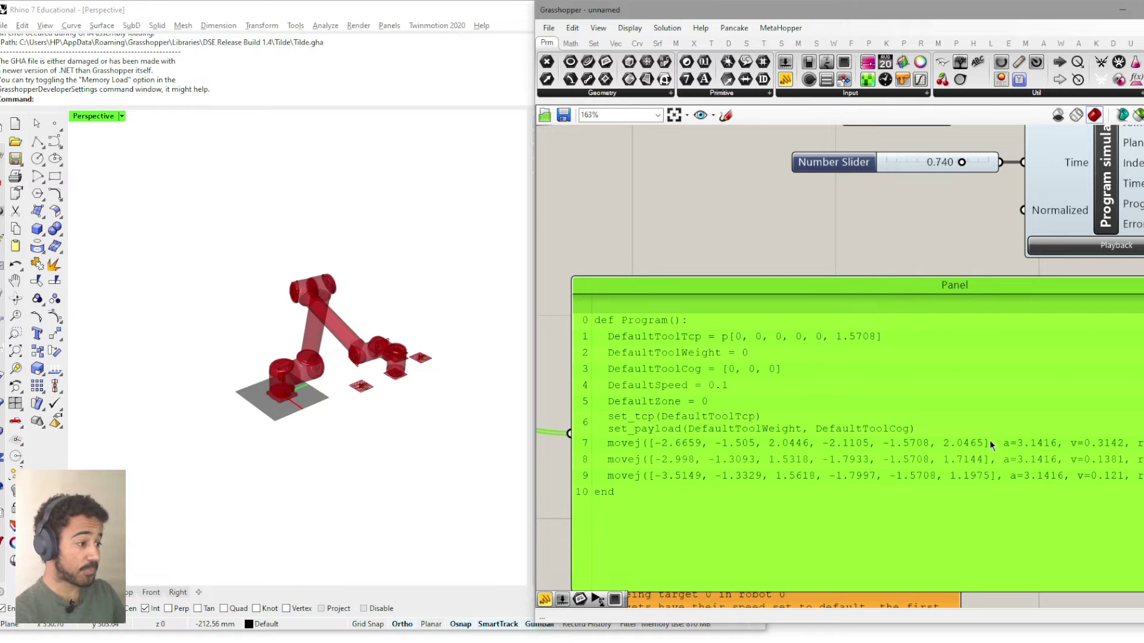
{"action": "right_click_drag", "start_coordinate": [1030, 445], "coordinate": [964, 452]}
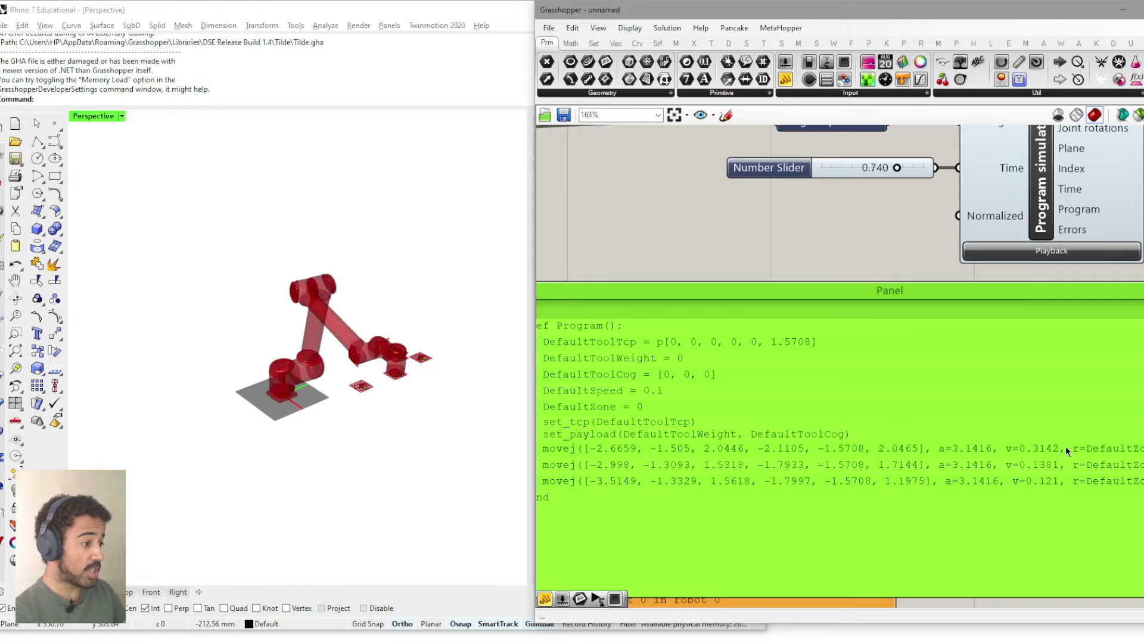
{"action": "scroll", "coordinate": [720, 248], "scroll_direction": "down", "scroll_amount": 3}
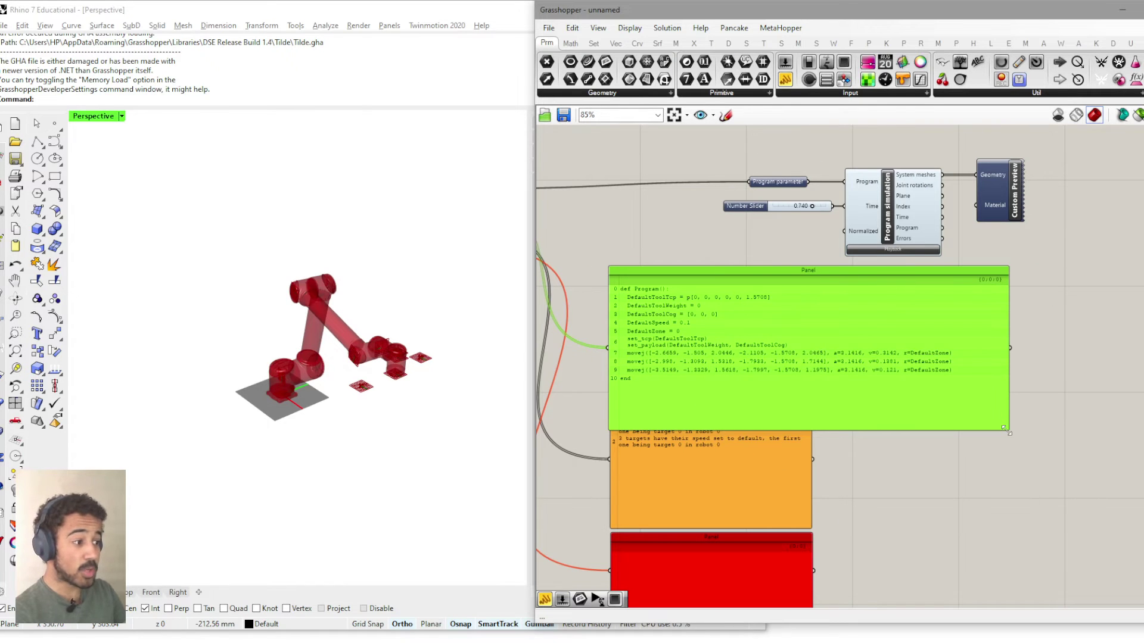
- Shrink the code panel back and clear canvas space above the program components
{"action": "left_click_drag", "start_coordinate": [1003, 427], "coordinate": [812, 388]}
{"action": "left_click", "coordinate": [846, 298]}
{"action": "right_click_drag", "start_coordinate": [782, 265], "coordinate": [869, 414]}
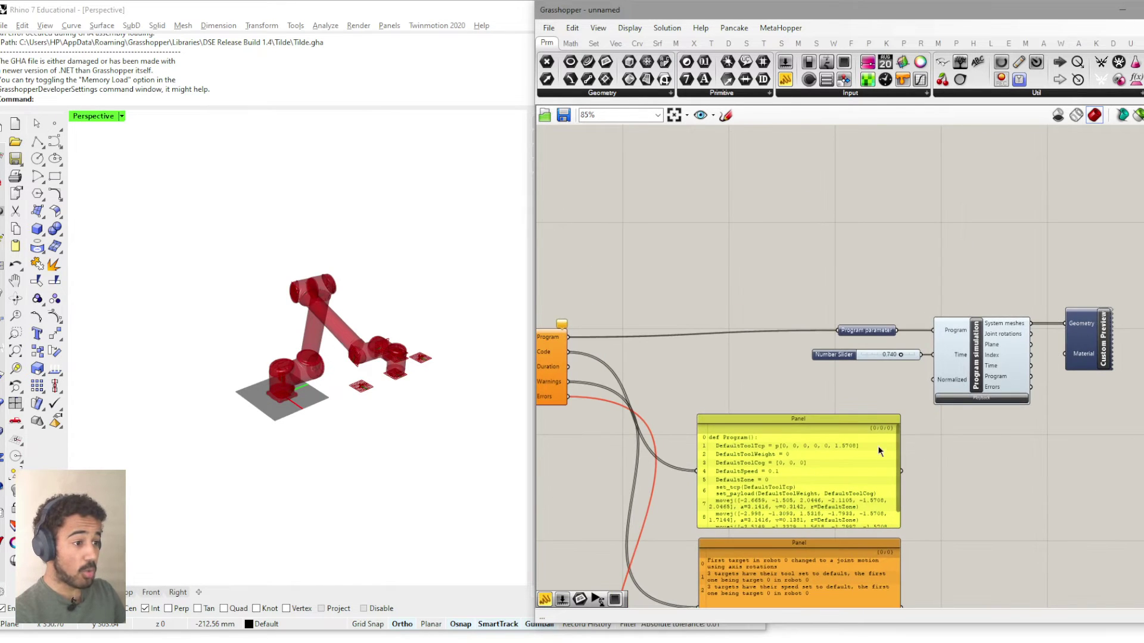
{"action": "right_click_drag", "start_coordinate": [617, 180], "coordinate": [746, 270]}
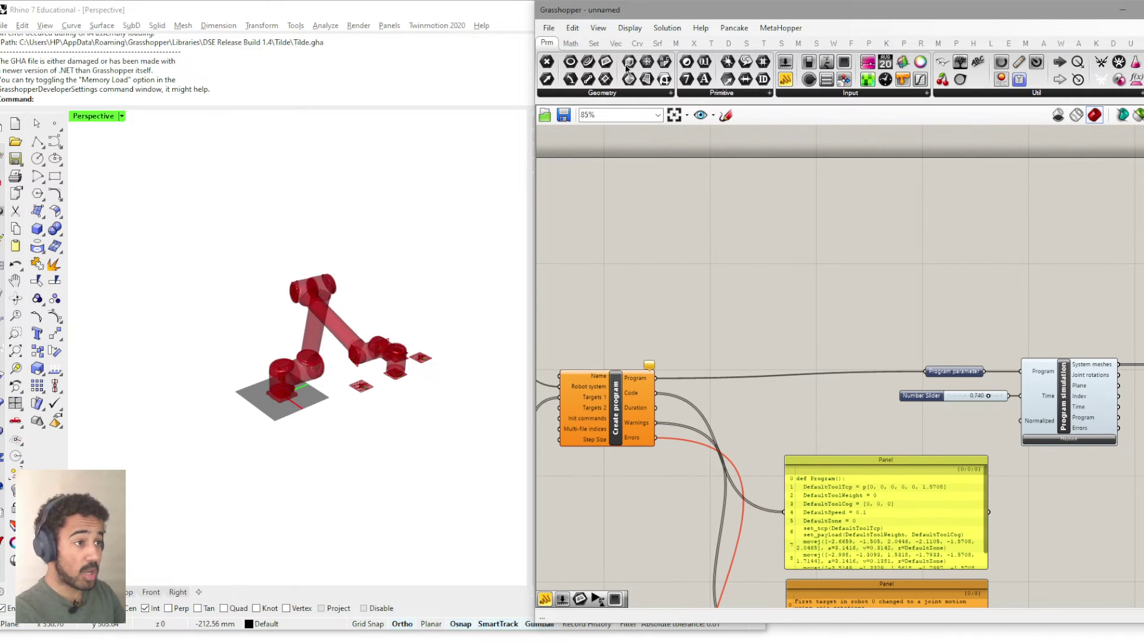
- Place a Remote connection component and feed it Create program's Program output
{"action": "left_click", "coordinate": [920, 44]}
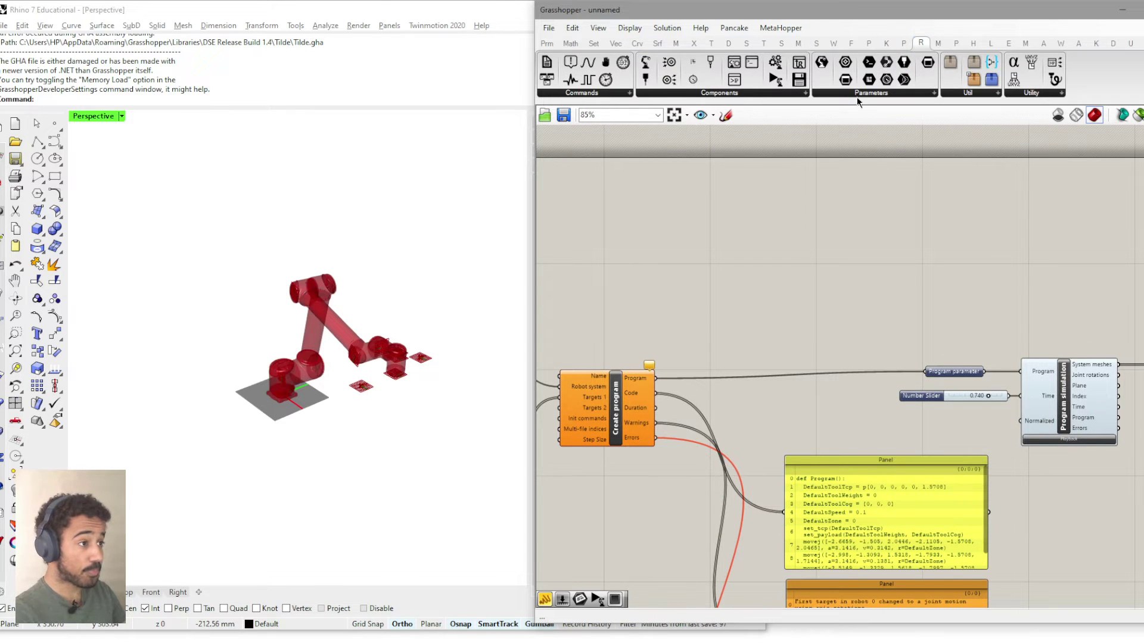
{"action": "left_click", "coordinate": [766, 94]}
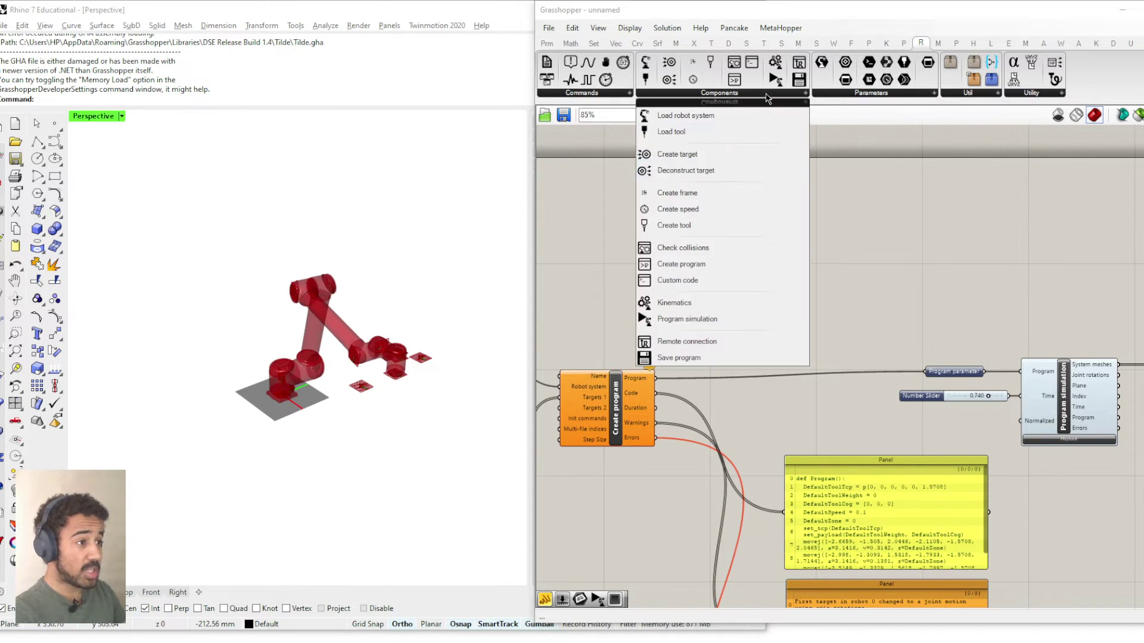
{"action": "left_click", "coordinate": [692, 342]}
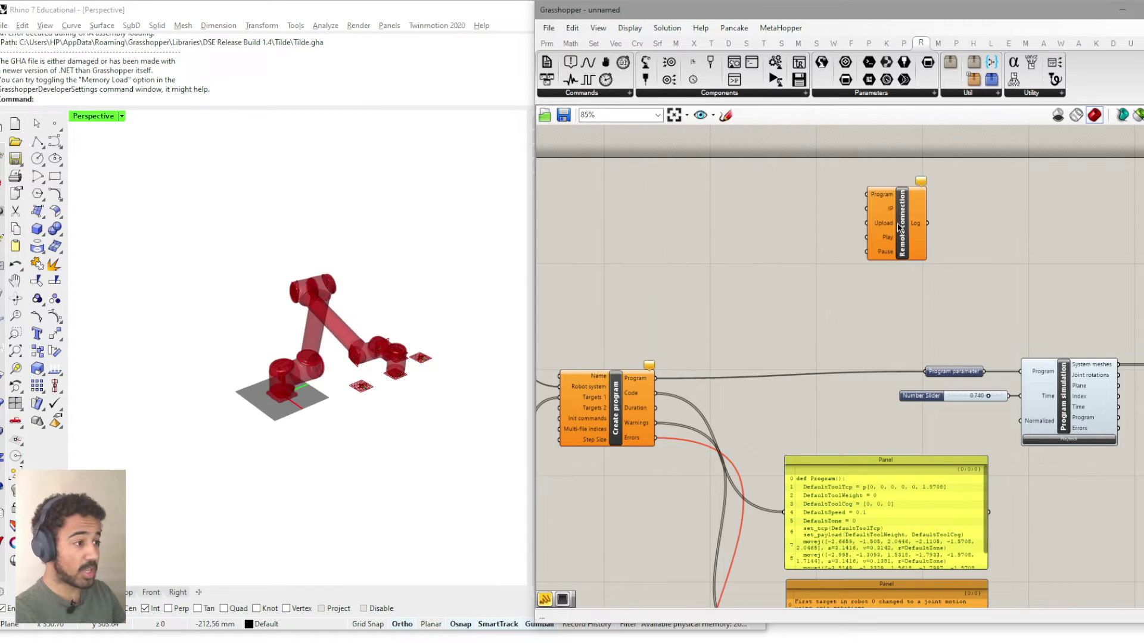
{"action": "left_click", "coordinate": [910, 264]}
{"action": "left_click_drag", "start_coordinate": [655, 377], "coordinate": [880, 235]}
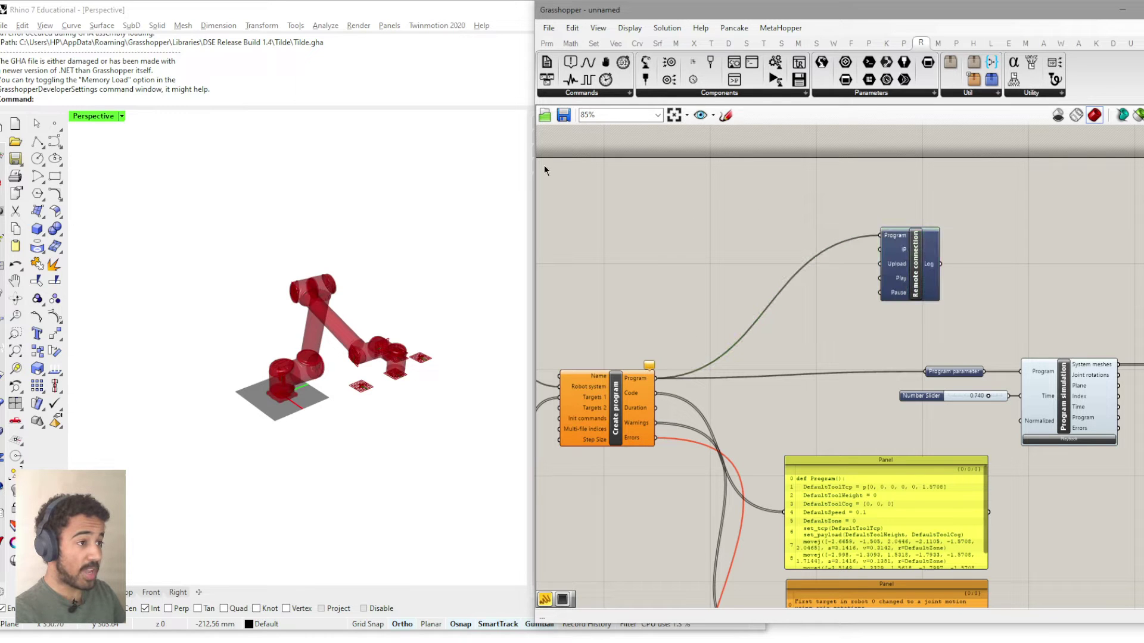
- Add a new empty Panel from Params > Input beside it
{"action": "left_click", "coordinate": [549, 28]}
{"action": "mouse_move", "coordinate": [630, 28]}
{"action": "left_click", "coordinate": [546, 43]}
{"action": "left_click", "coordinate": [546, 43]}
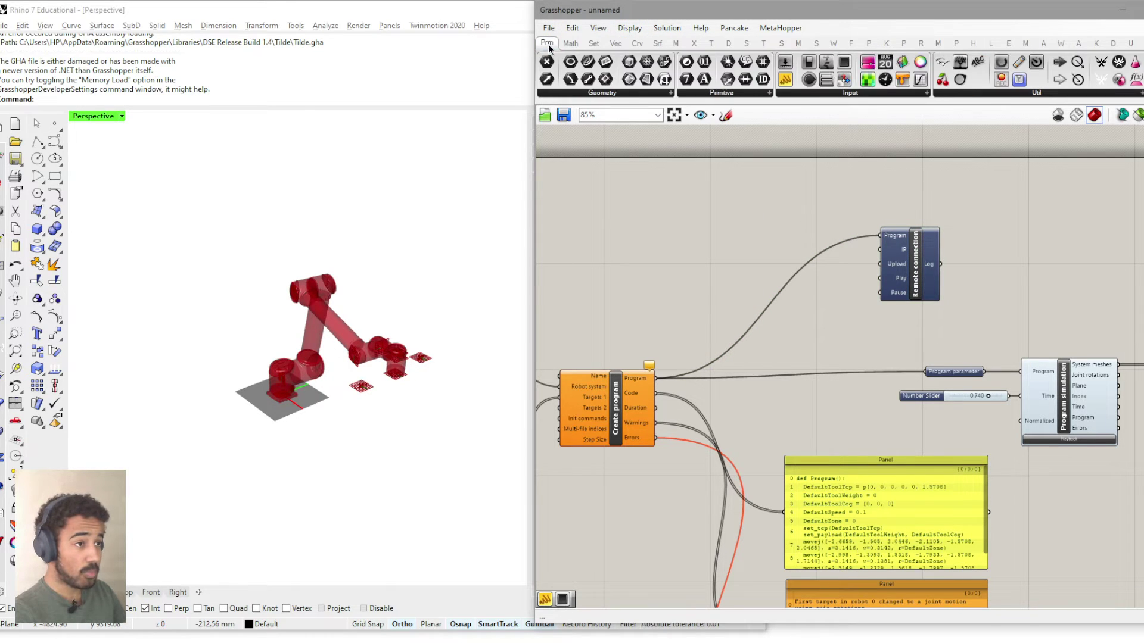
{"action": "left_click_drag", "start_coordinate": [717, 255], "coordinate": [718, 246]}
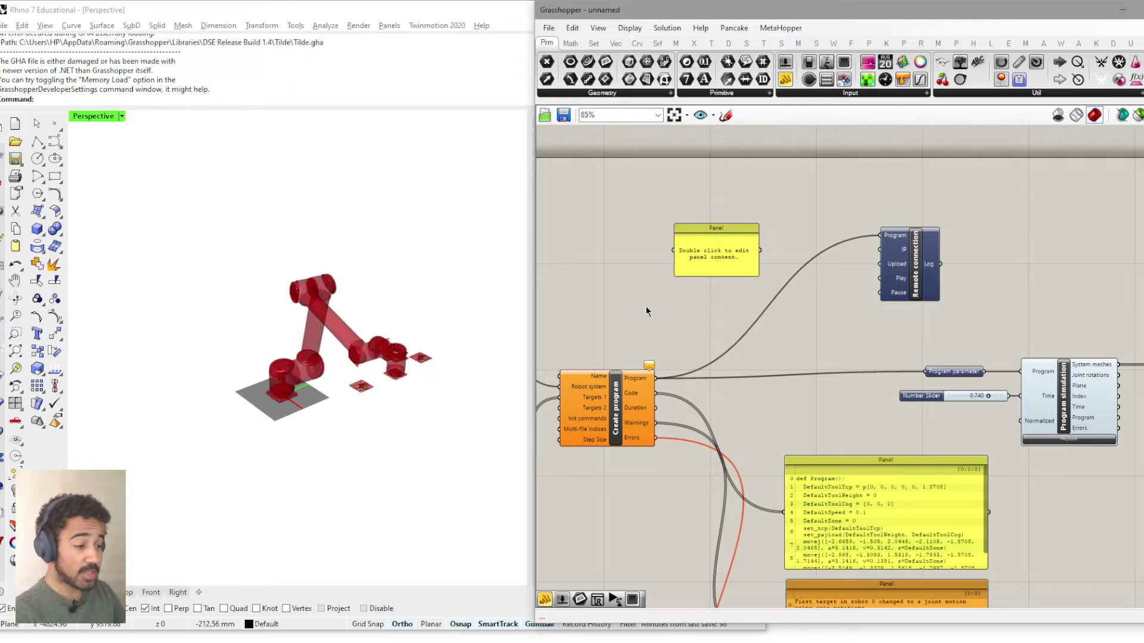
- In PolyScope, open Program Robot and the About dialog showing IP 192.168.177.26
{"action": "key", "text": "alt+Tab"}
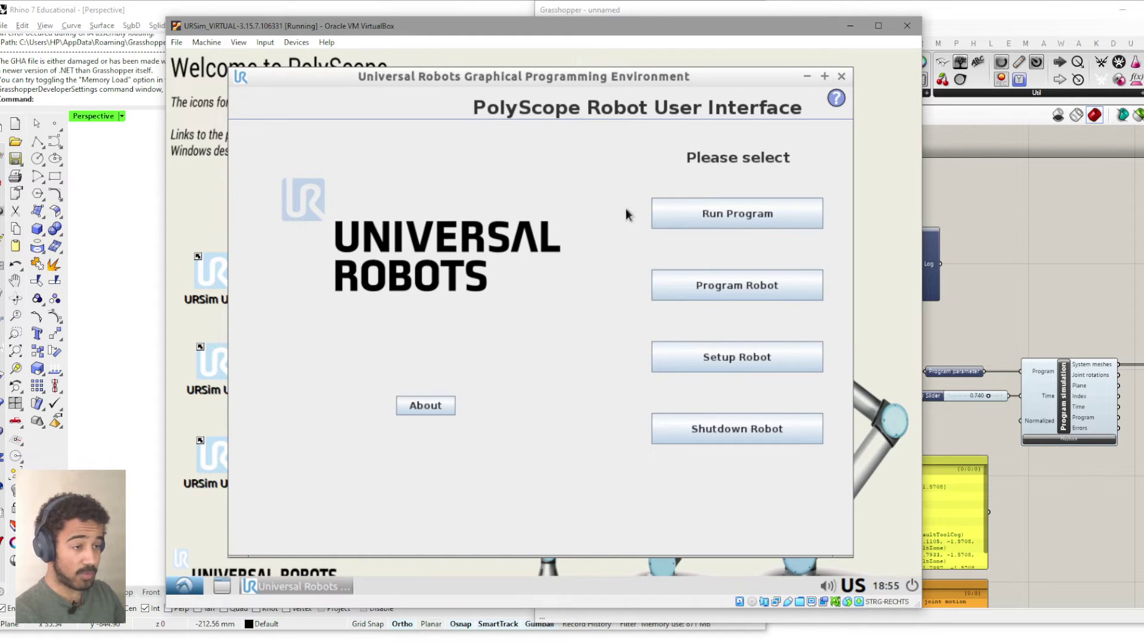
{"action": "left_click_drag", "start_coordinate": [523, 77], "coordinate": [549, 70]}
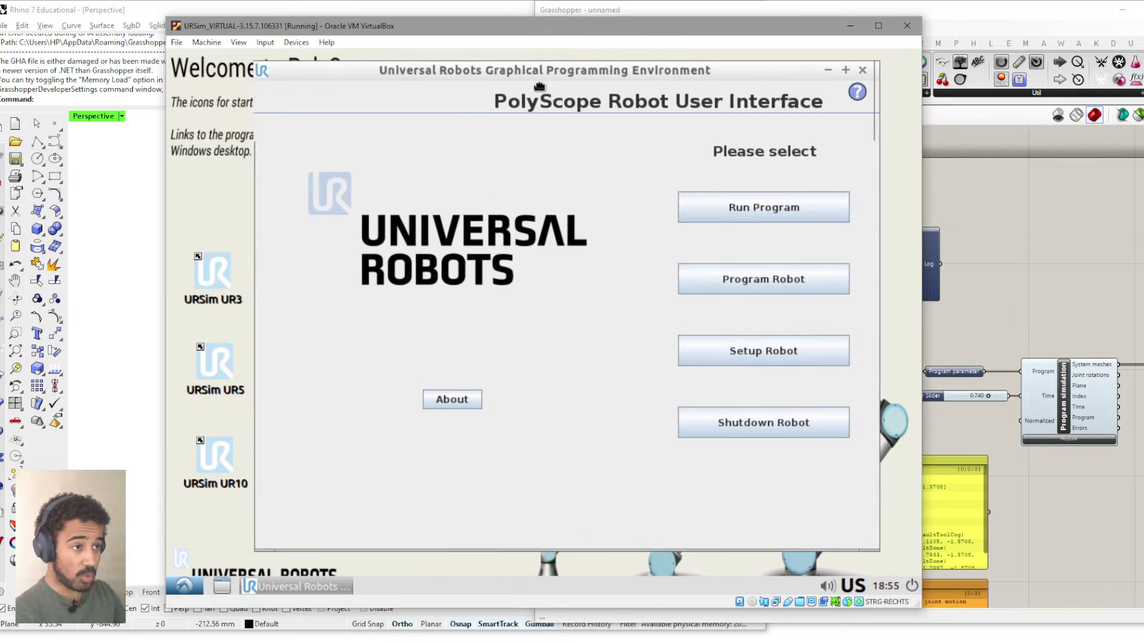
{"action": "left_click", "coordinate": [716, 290]}
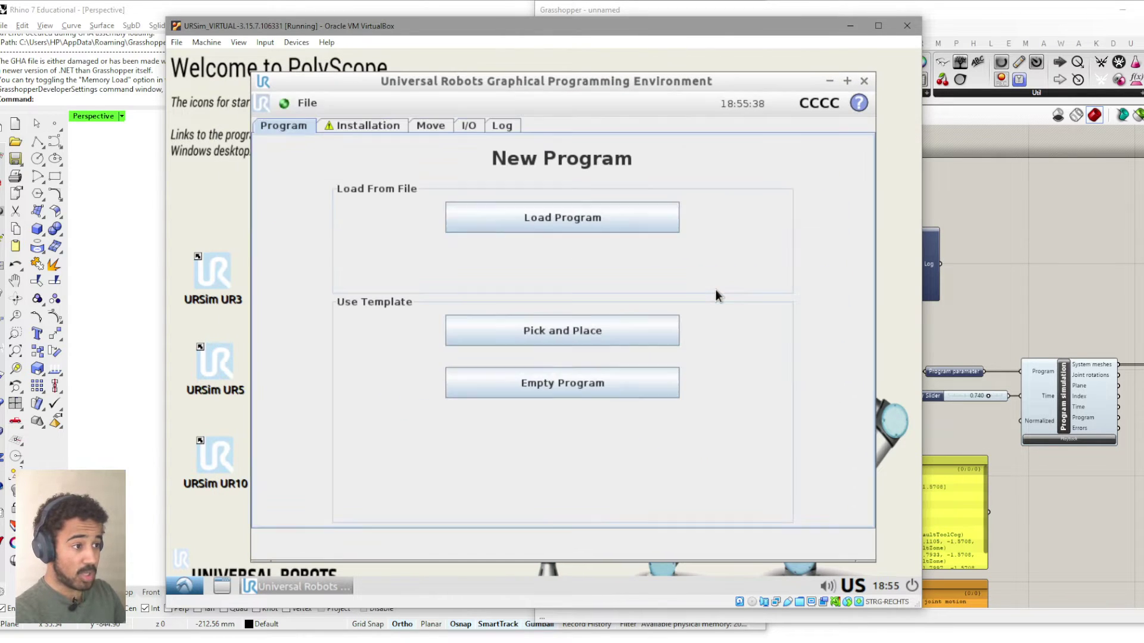
{"action": "left_click", "coordinate": [262, 106]}
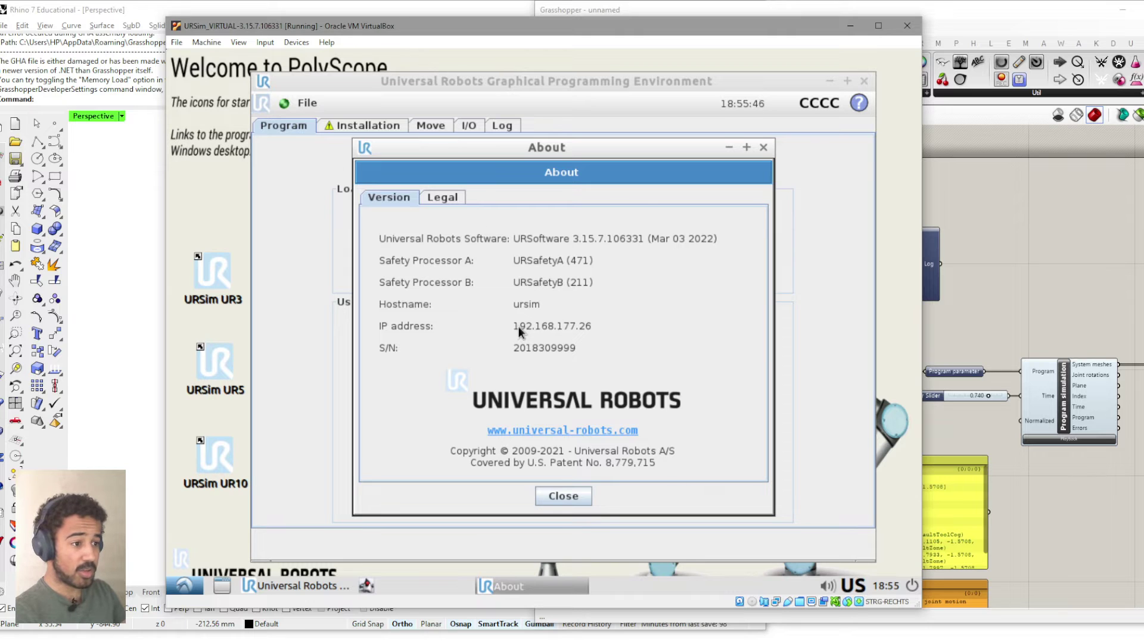
- Close About, then keep the VM network adapter on Bridged Adapter and apply with OK
{"action": "left_click", "coordinate": [563, 496]}
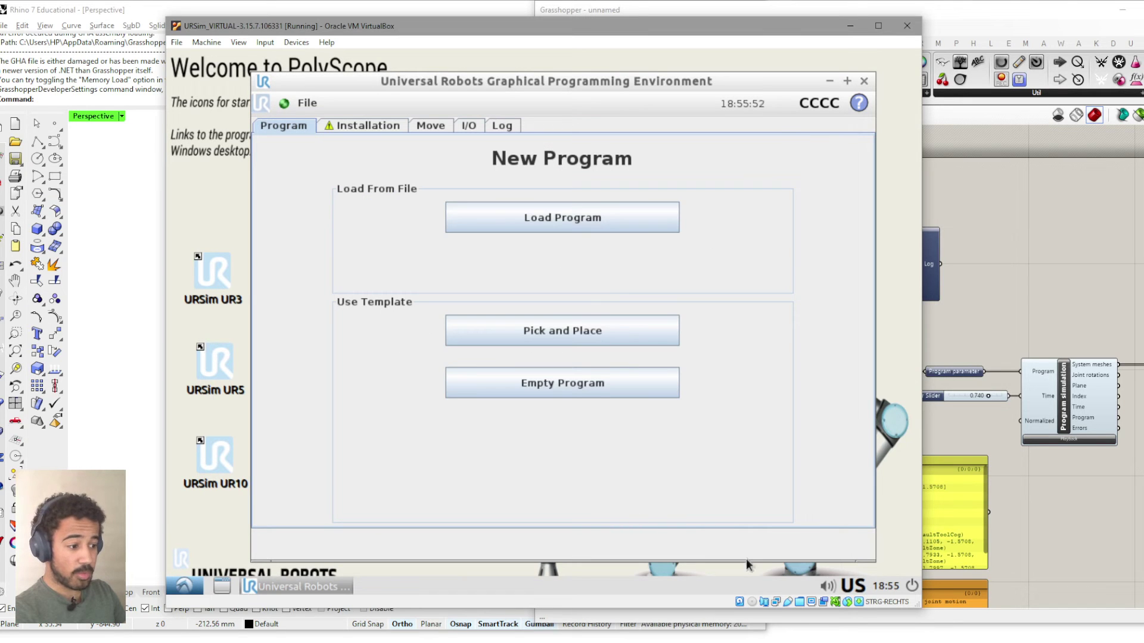
{"action": "right_click", "coordinate": [775, 603]}
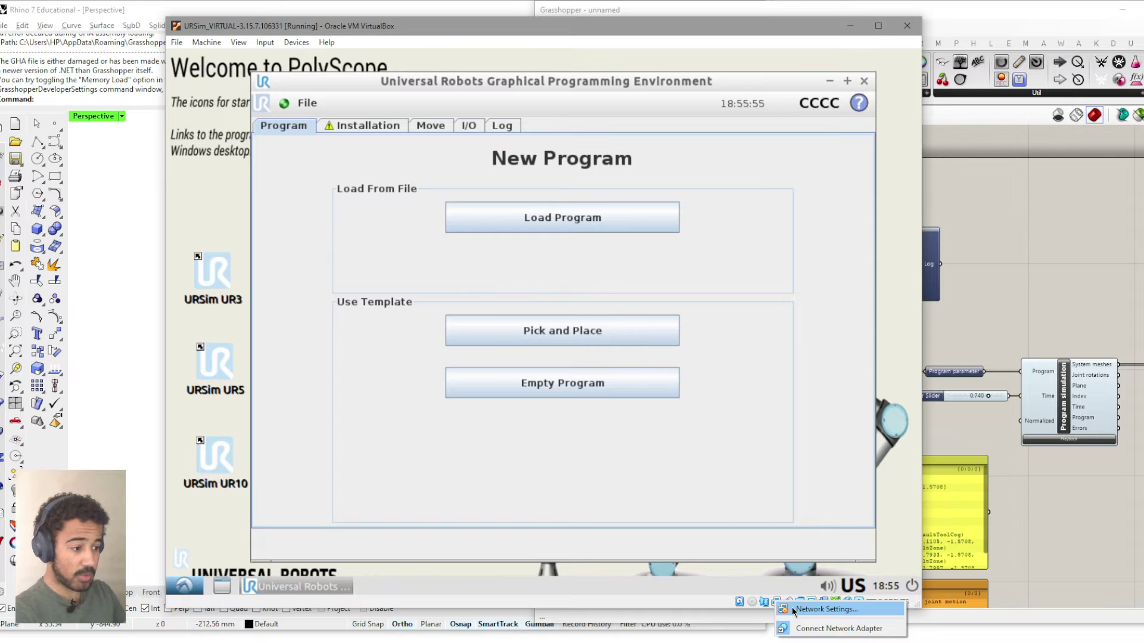
{"action": "right_click", "coordinate": [776, 602]}
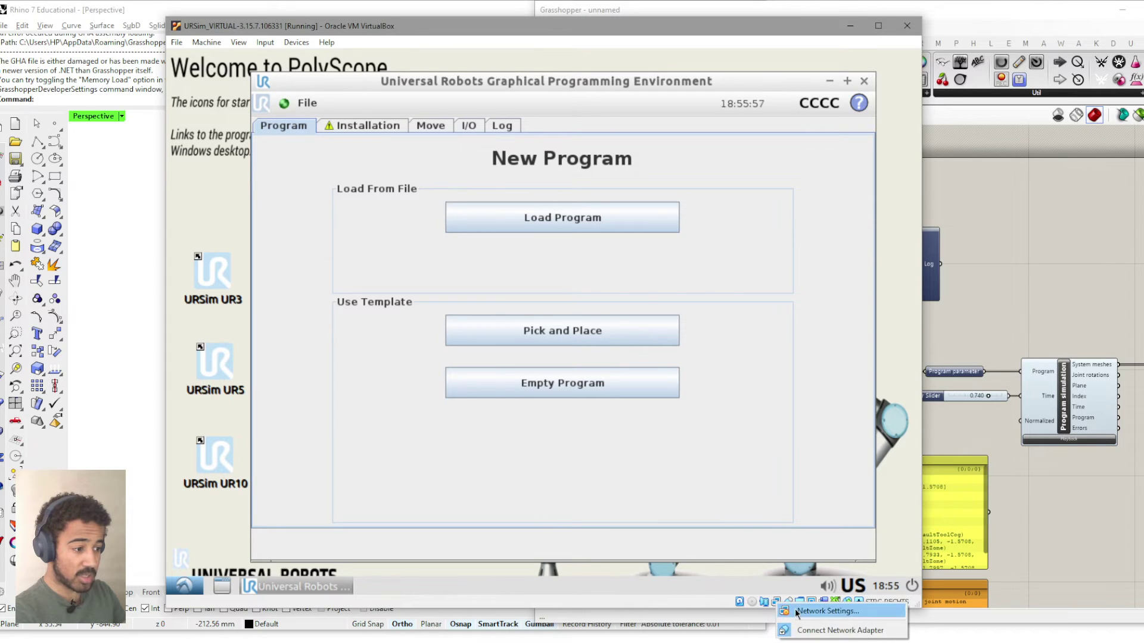
{"action": "left_click", "coordinate": [796, 611]}
{"action": "left_click", "coordinate": [548, 238]}
{"action": "left_click", "coordinate": [545, 236]}
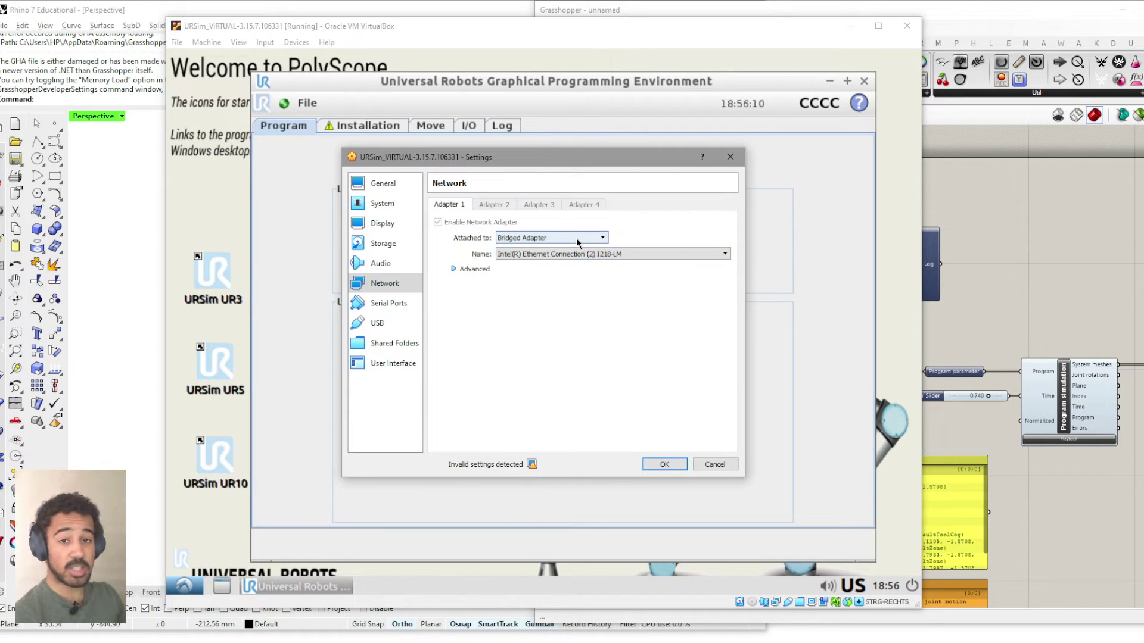
{"action": "left_click", "coordinate": [652, 463]}
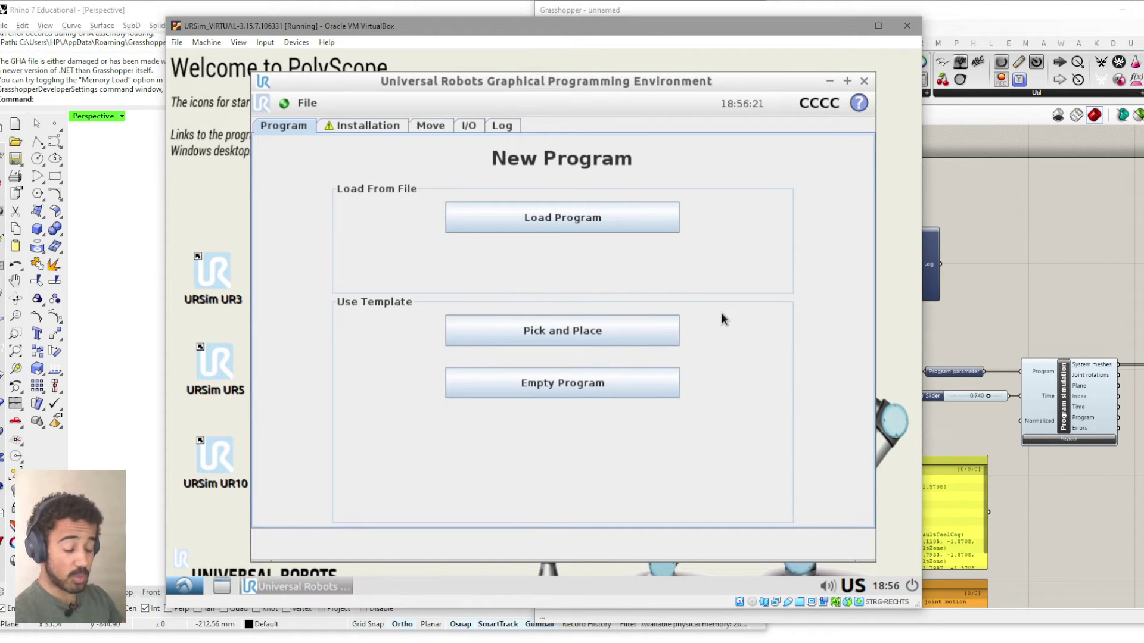
- Start an empty program, then exit back to the PolyScope home screen
{"action": "left_click", "coordinate": [583, 392]}
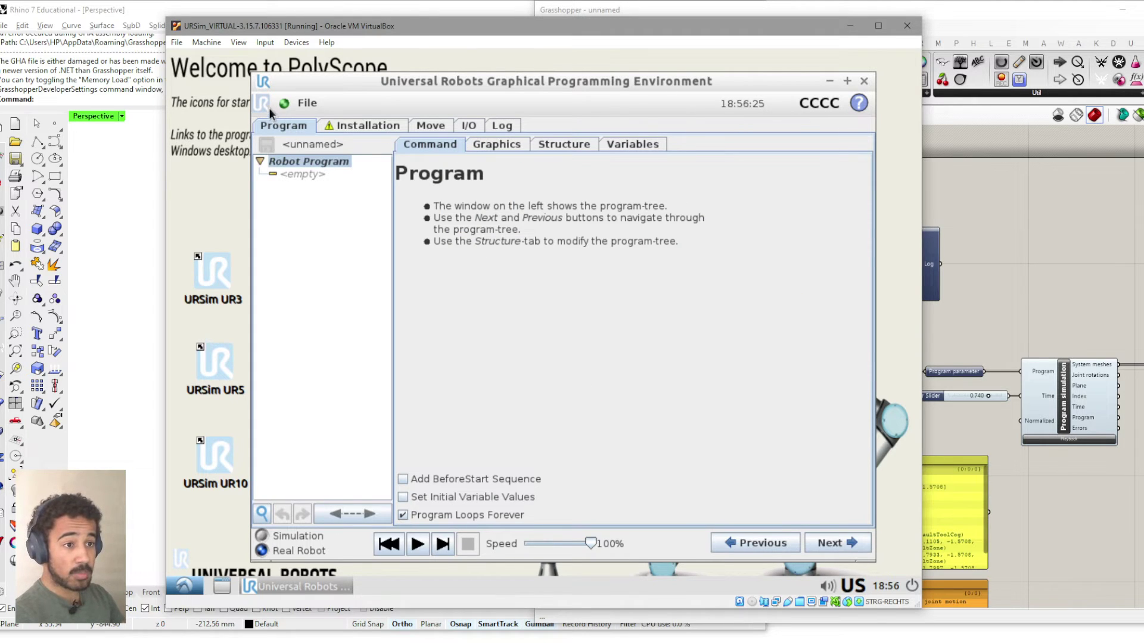
{"action": "left_click", "coordinate": [305, 106]}
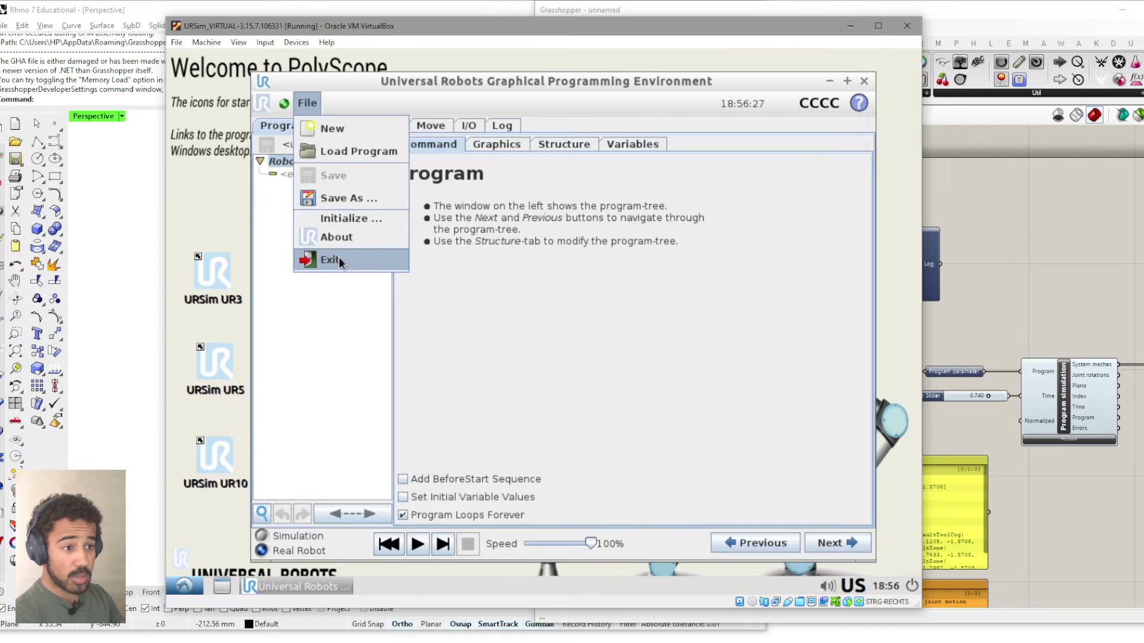
{"action": "left_click", "coordinate": [367, 263]}
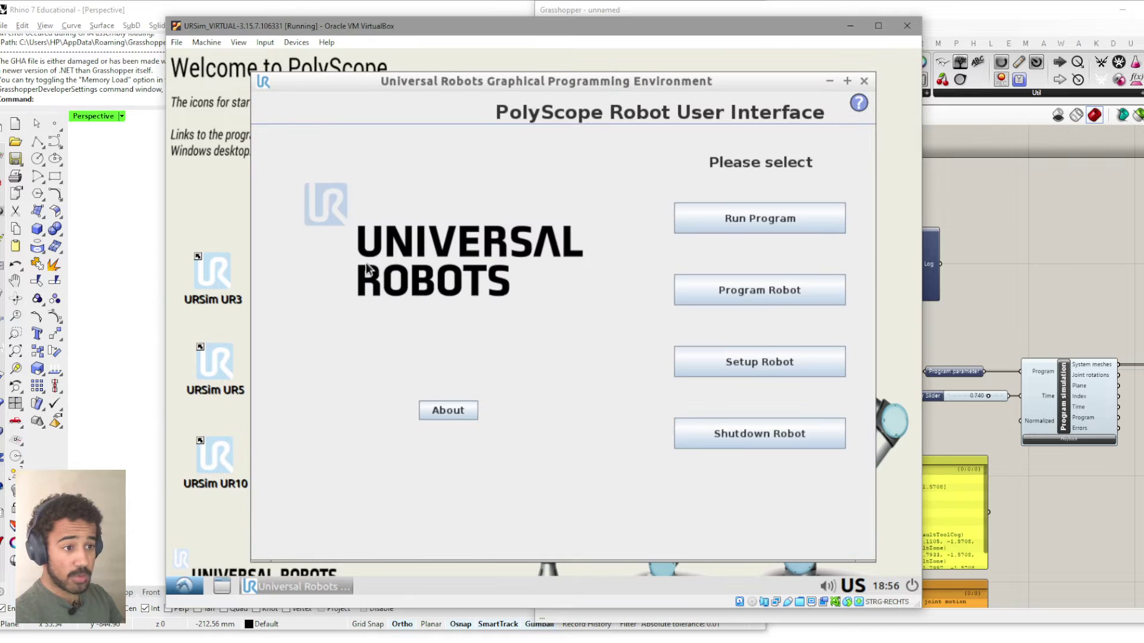
- Open a new empty program and browse the Installation, Move and Graphics tabs
{"action": "left_click", "coordinate": [727, 292]}
{"action": "left_click", "coordinate": [569, 369]}
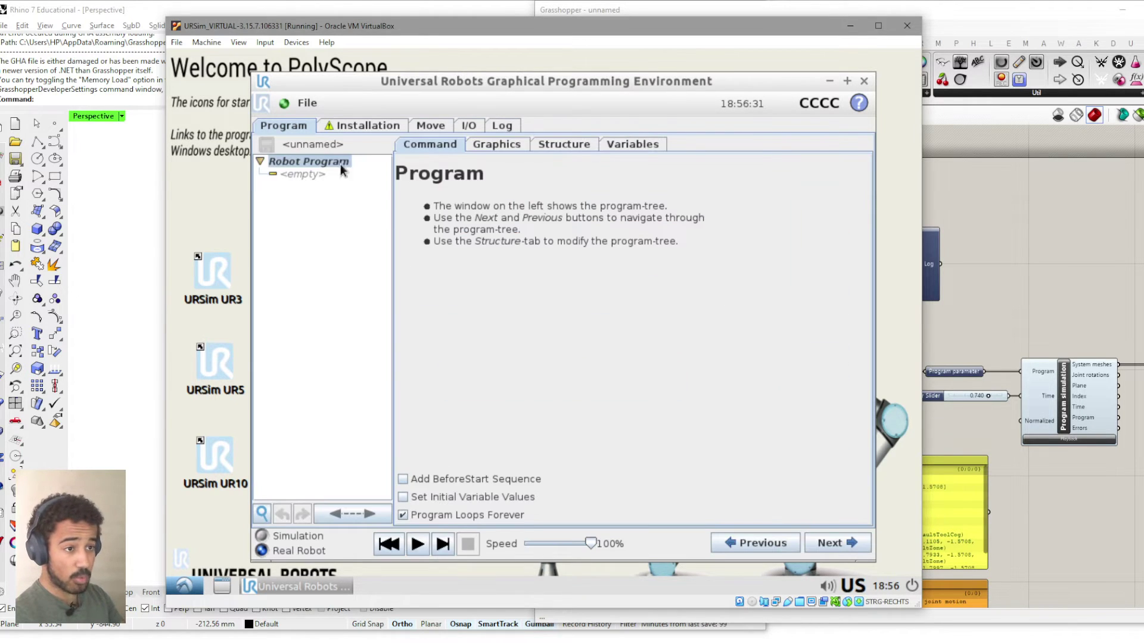
{"action": "left_click", "coordinate": [356, 125]}
{"action": "left_click", "coordinate": [298, 126]}
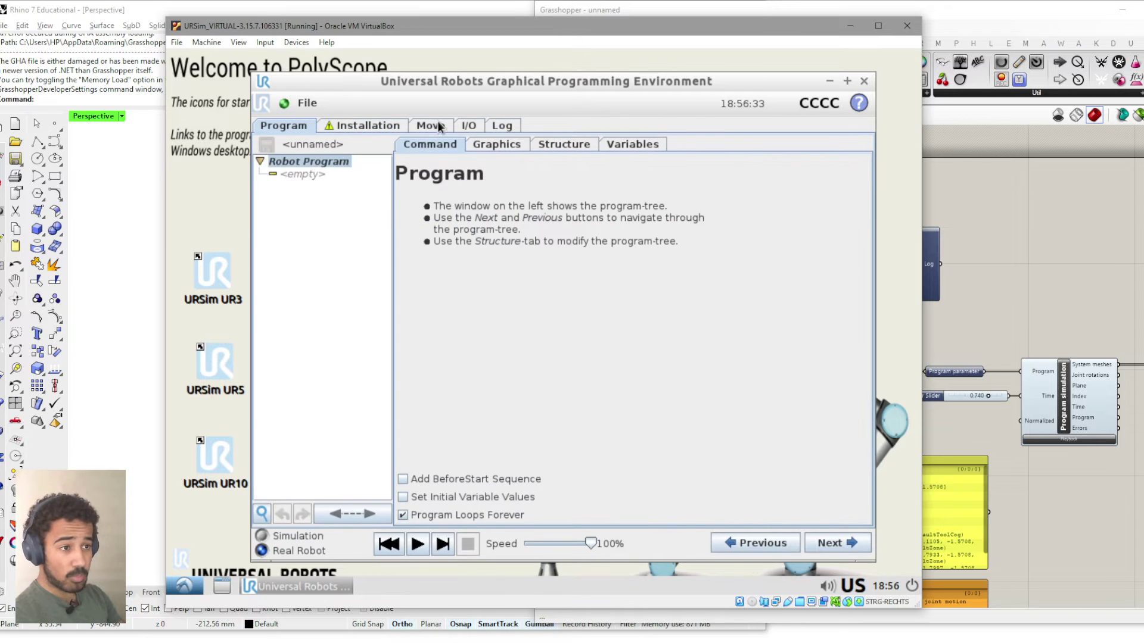
{"action": "left_click", "coordinate": [430, 125]}
{"action": "left_click", "coordinate": [284, 125]}
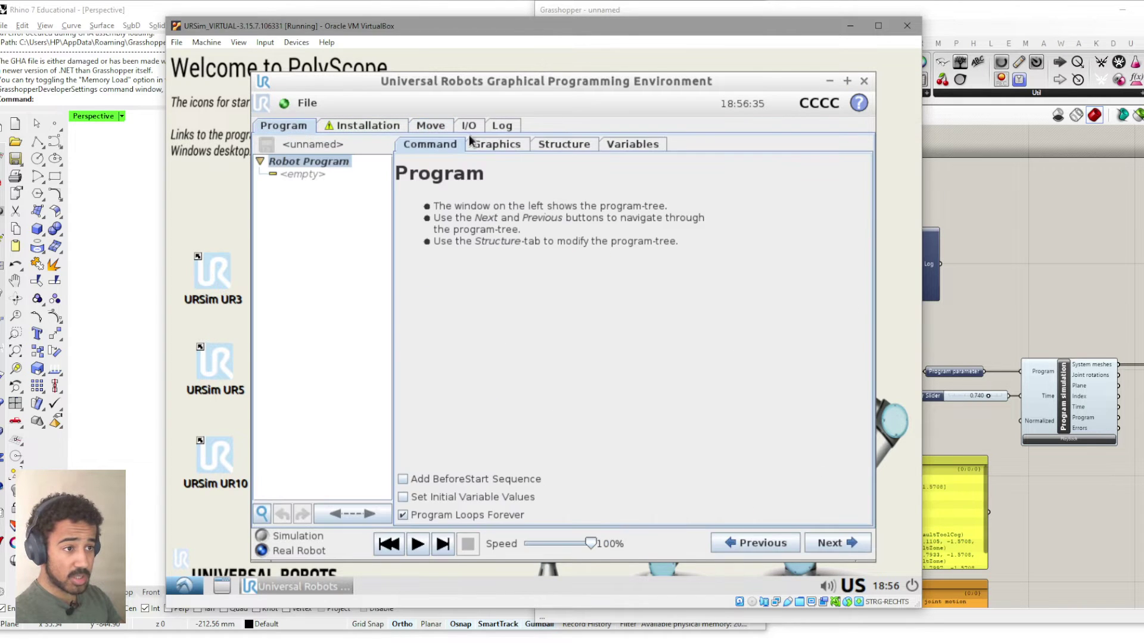
{"action": "left_click", "coordinate": [498, 143]}
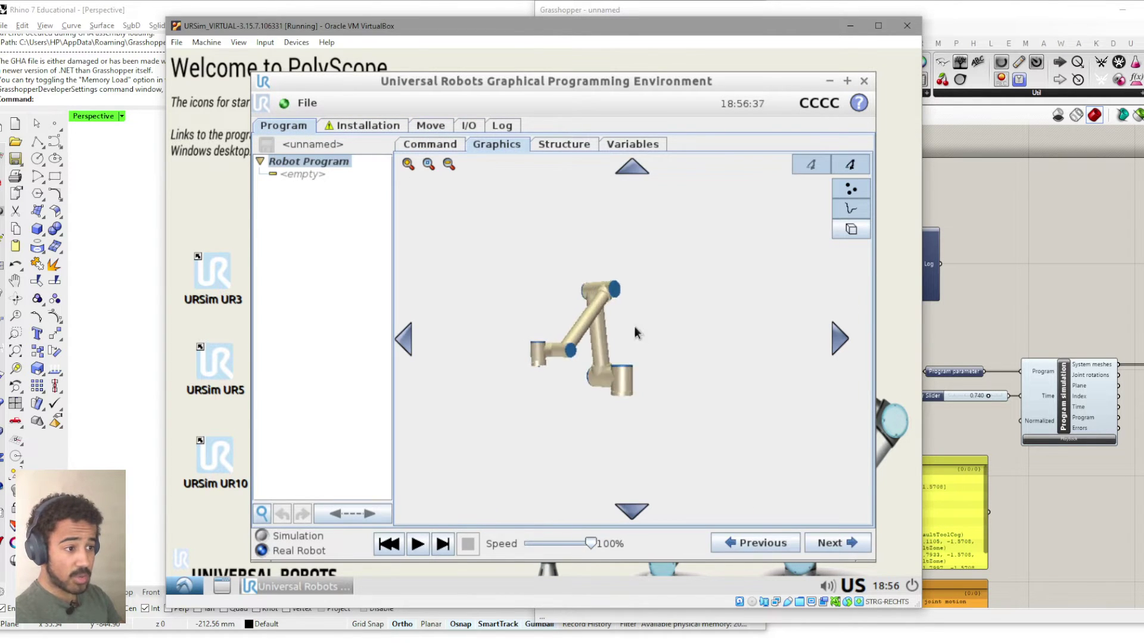
{"action": "left_click_drag", "start_coordinate": [617, 331], "coordinate": [577, 327]}
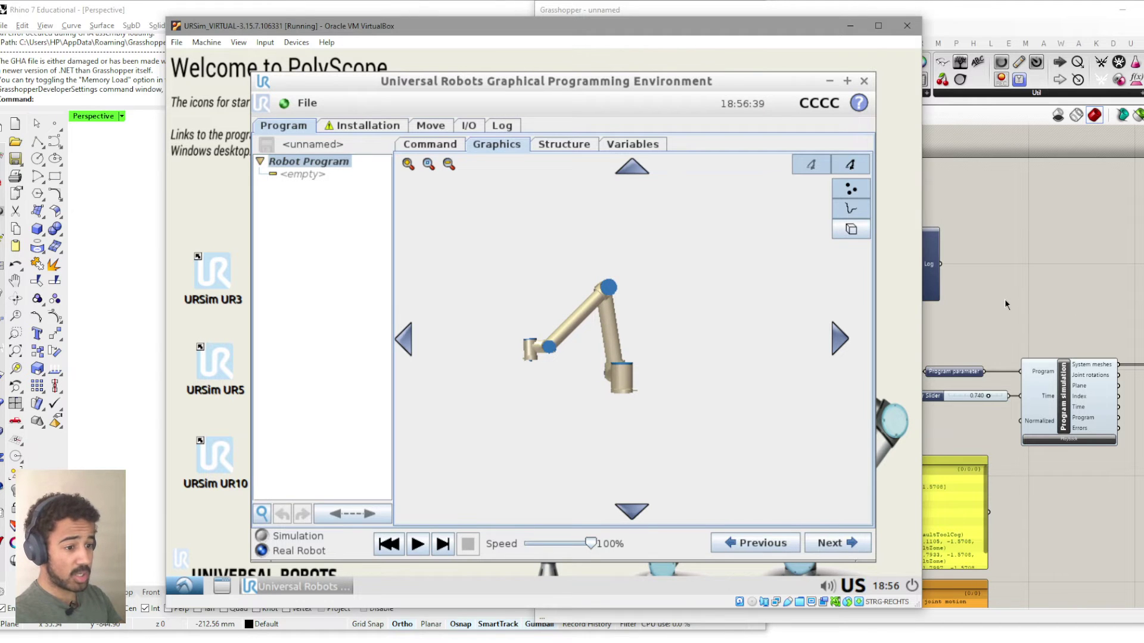
- Glance at Grasshopper, then read IP 192.168.177.26 in About and open the File menu
{"action": "left_click_drag", "start_coordinate": [685, 26], "coordinate": [552, 27]}
{"action": "left_click", "coordinate": [1058, 284]}
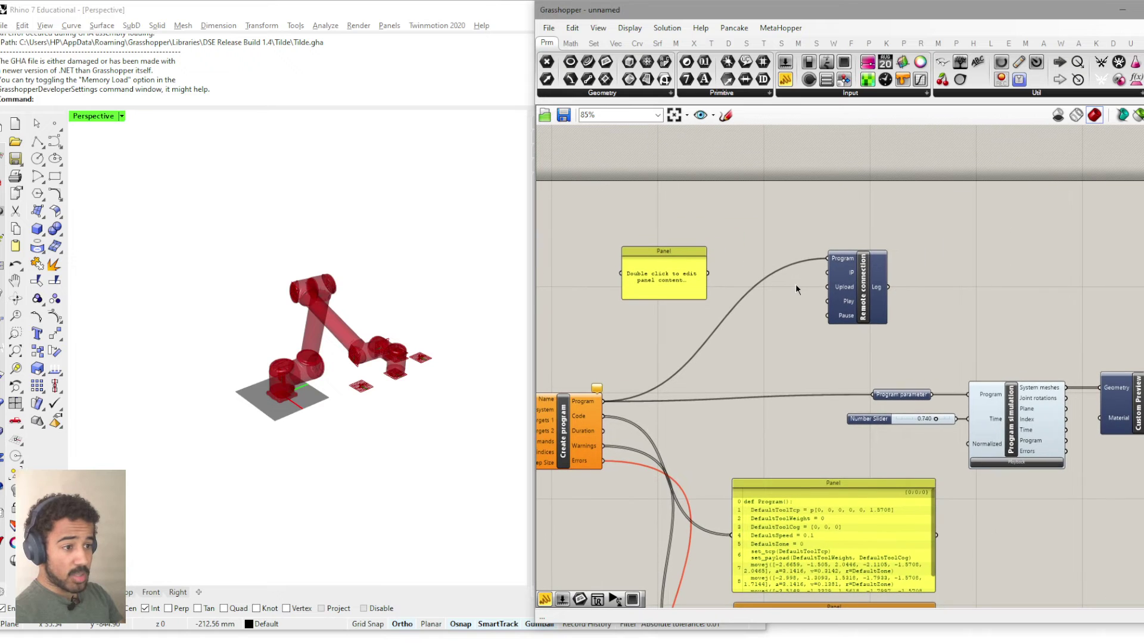
{"action": "key", "text": "alt+Tab"}
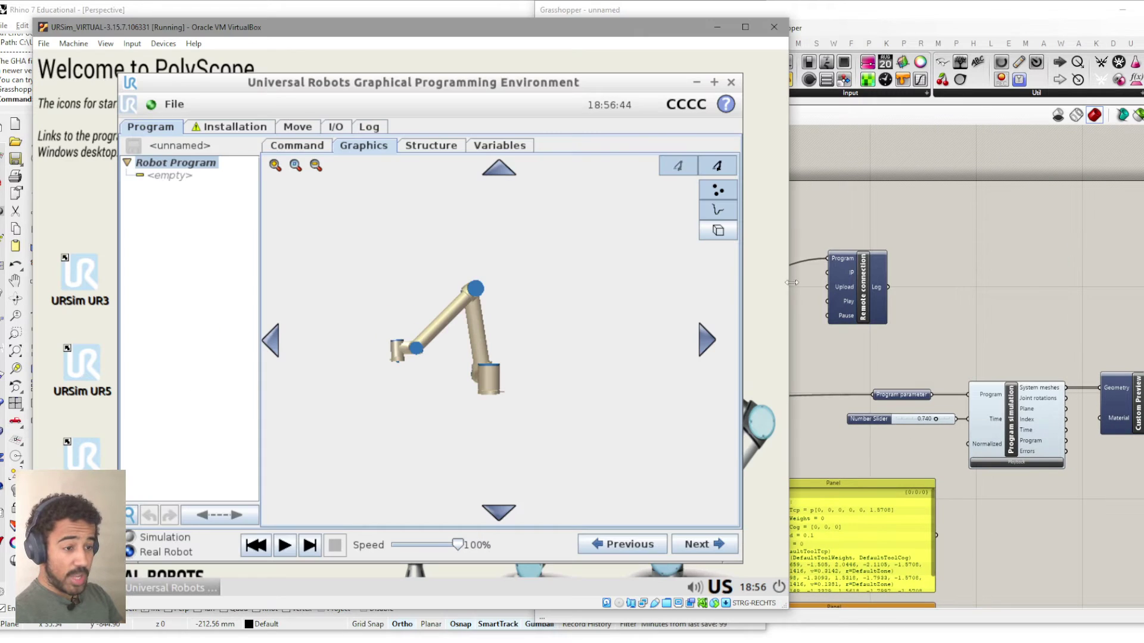
{"action": "left_click", "coordinate": [125, 107]}
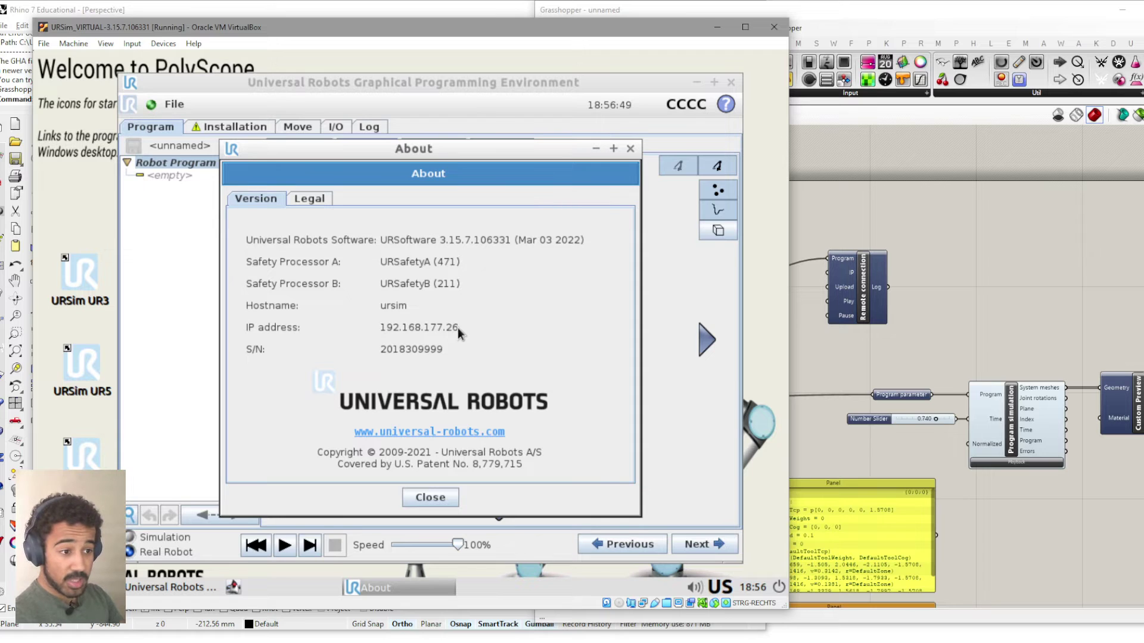
{"action": "left_click", "coordinate": [434, 496]}
{"action": "left_click", "coordinate": [176, 107]}
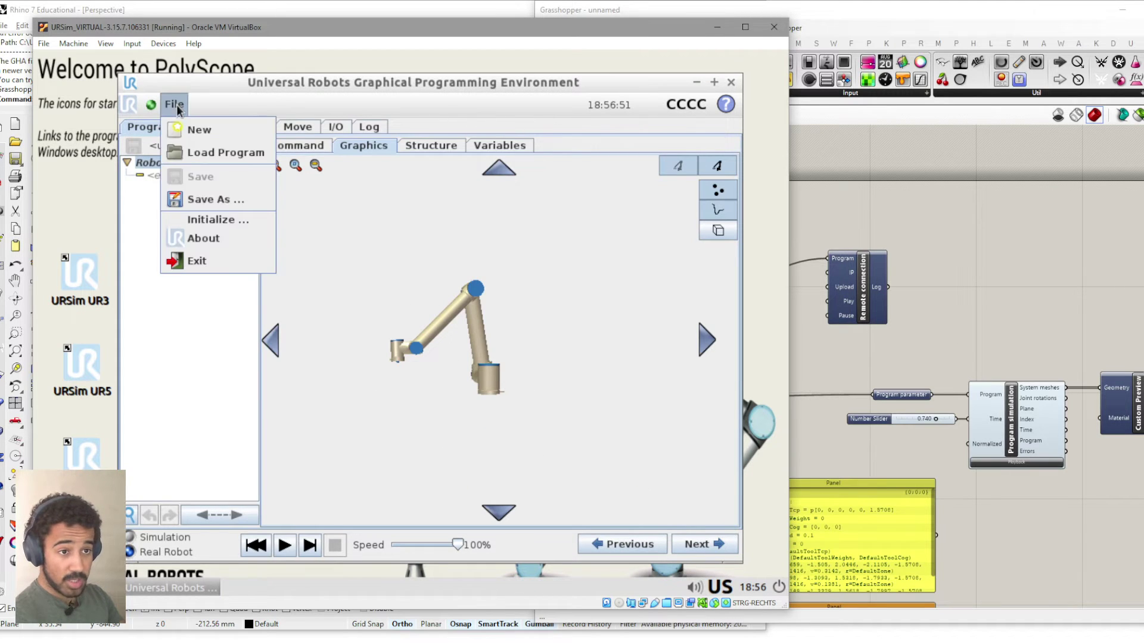
- Exit to the main menu and open Setup Robot > Network showing DHCP at 192.168.177.26
{"action": "left_click", "coordinate": [192, 262]}
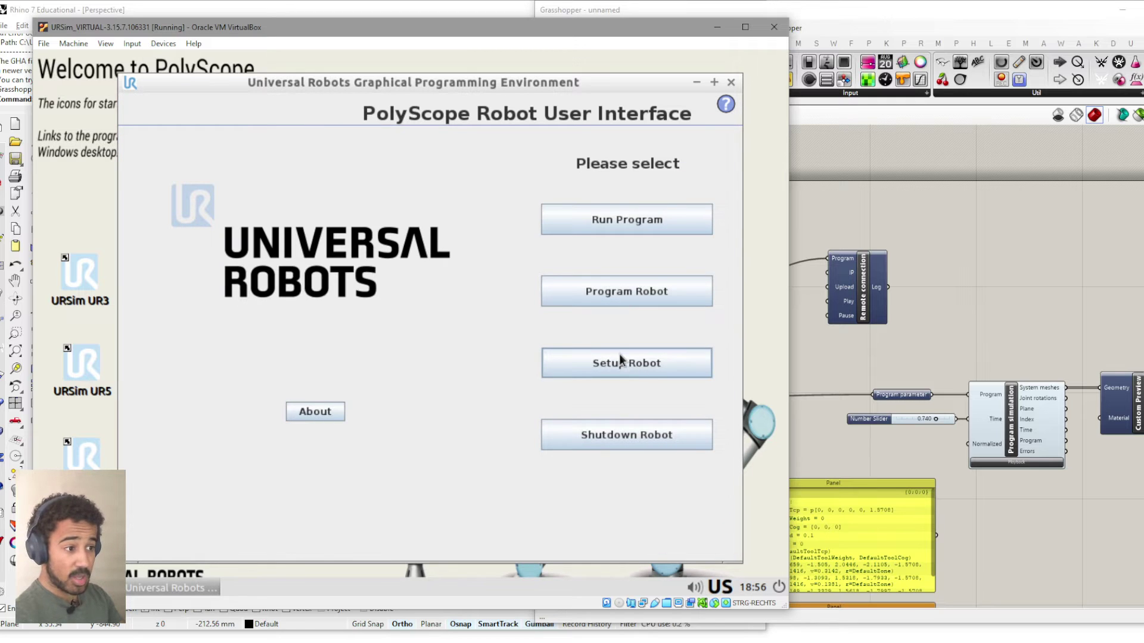
{"action": "left_click", "coordinate": [617, 360]}
{"action": "left_click", "coordinate": [206, 295]}
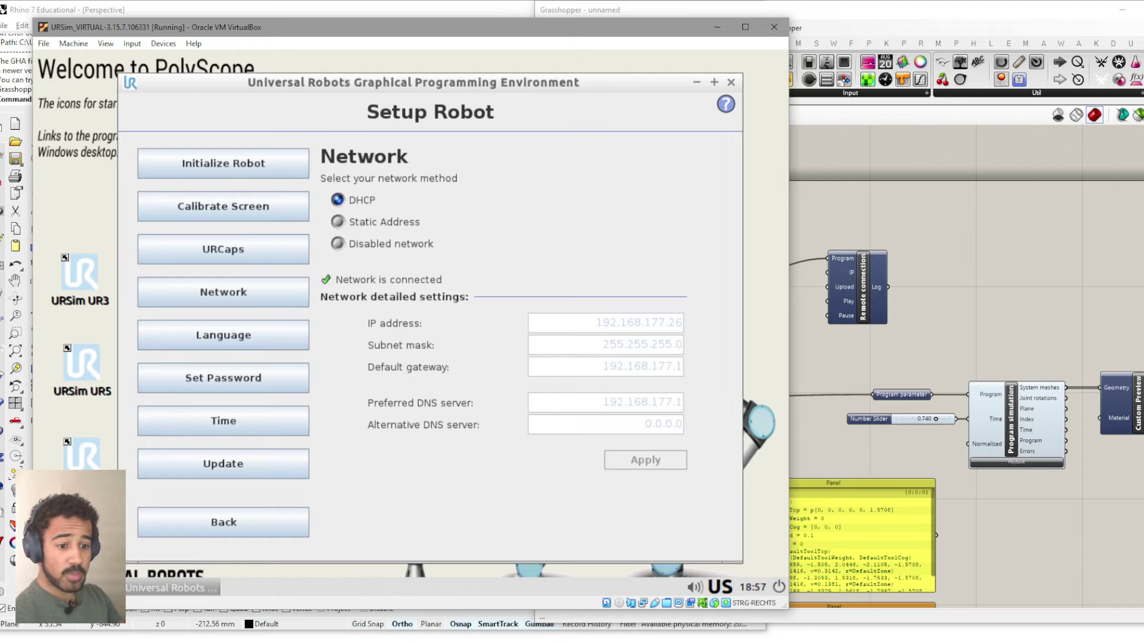
{"action": "left_click", "coordinate": [41, 588]}
{"action": "mouse_move", "coordinate": [140, 502]}
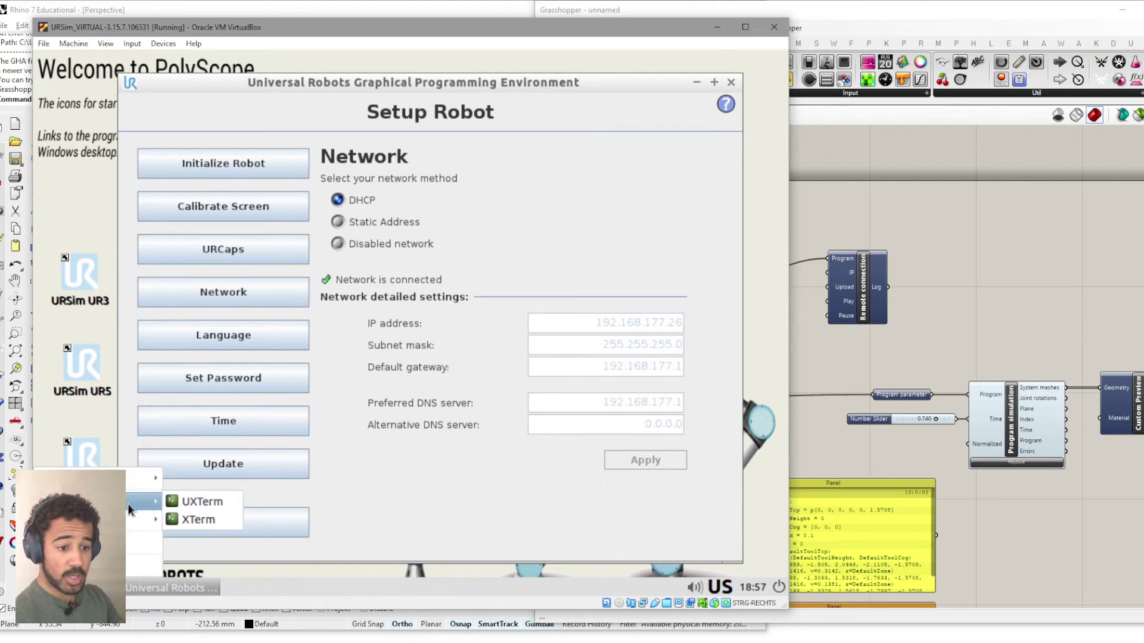
{"action": "left_click", "coordinate": [176, 503]}
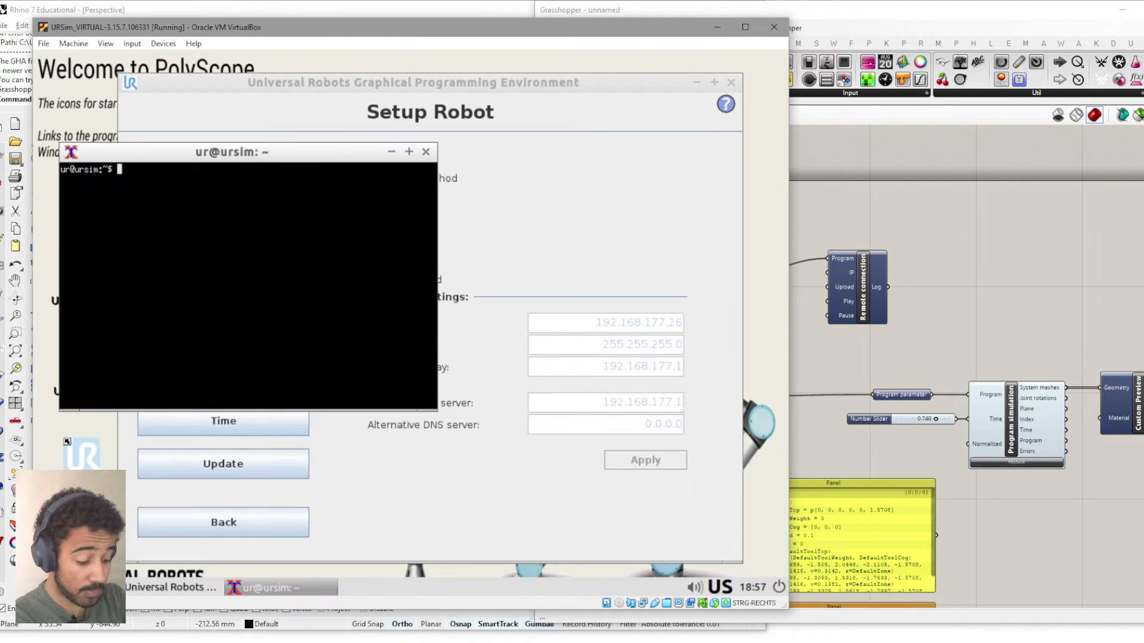
{"action": "type", "text": "if"}
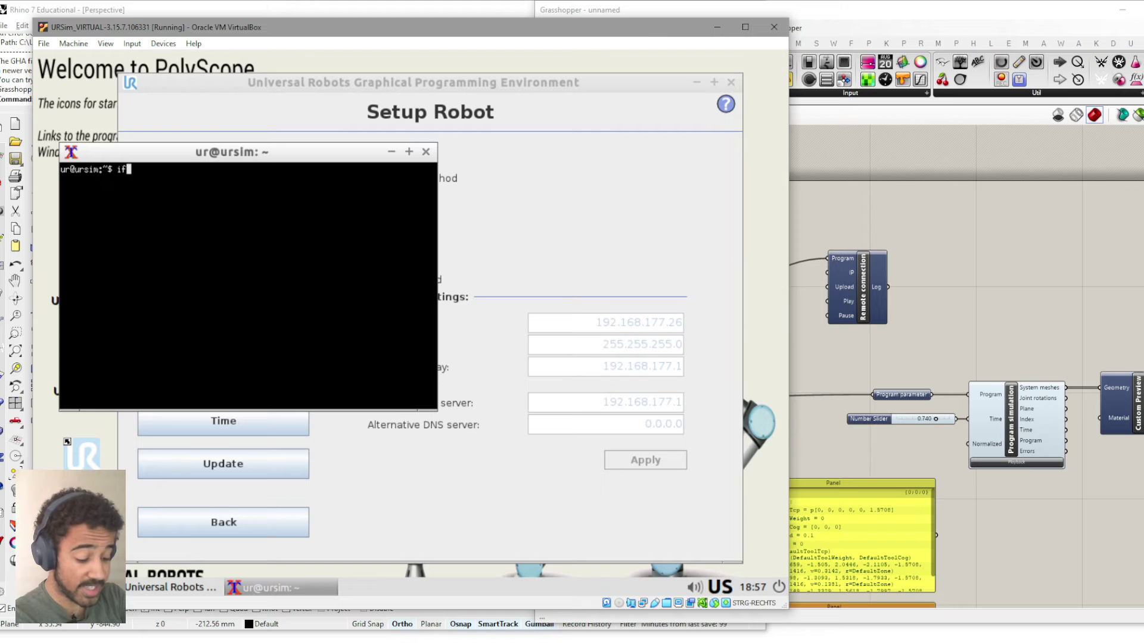
{"action": "type", "text": "config"}
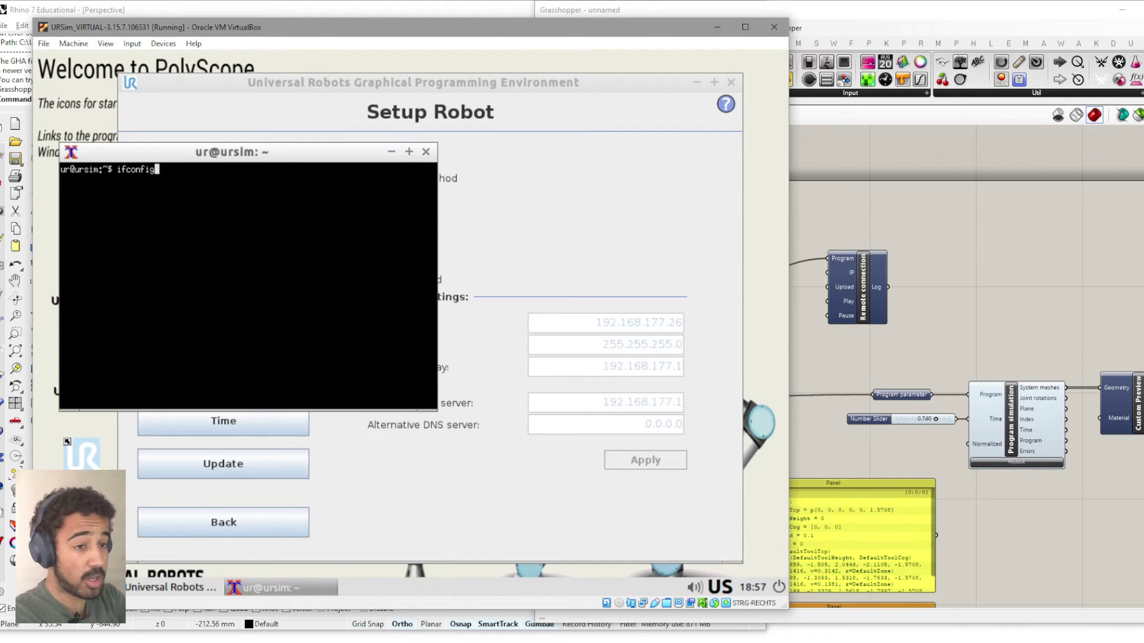
{"action": "key", "text": "Return"}
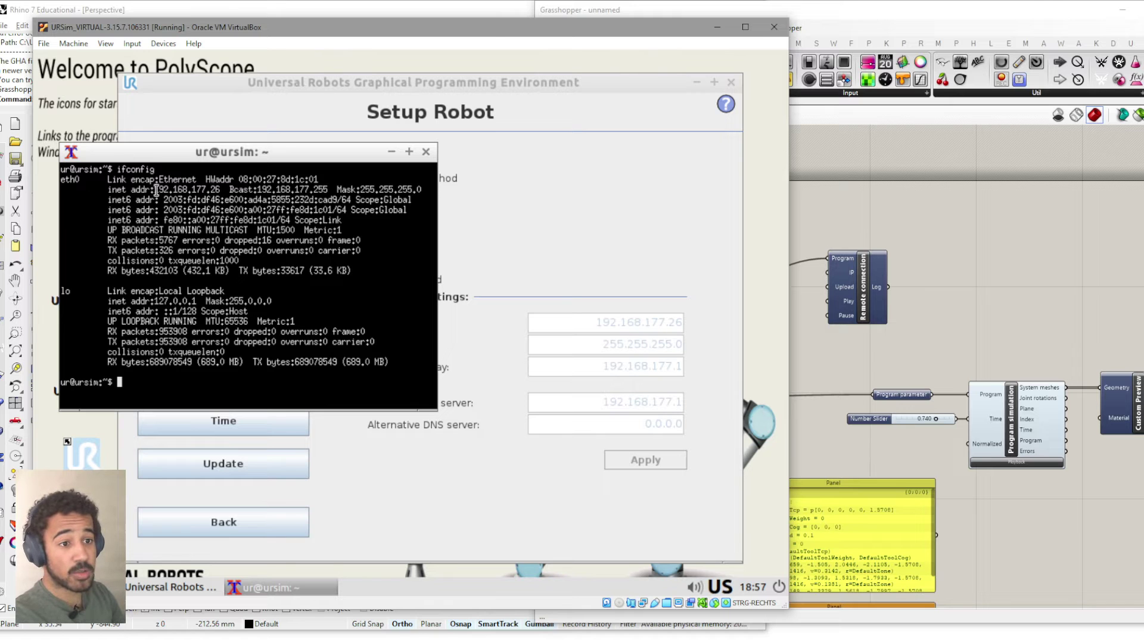
{"action": "left_click_drag", "start_coordinate": [154, 189], "coordinate": [219, 190]}
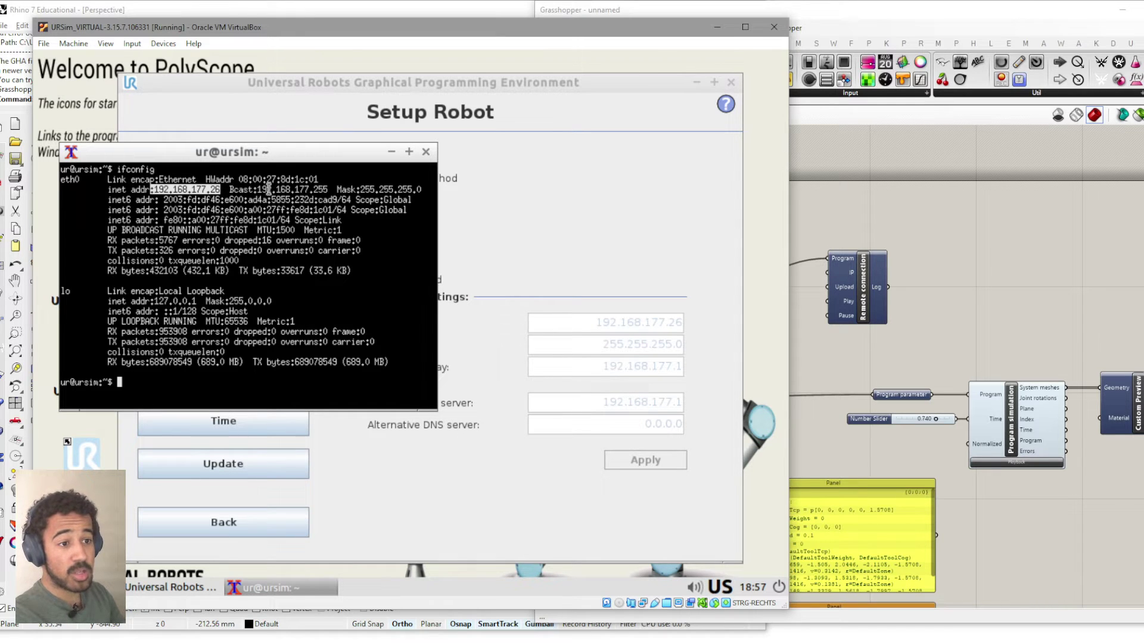
{"action": "left_click_drag", "start_coordinate": [275, 152], "coordinate": [263, 309]}
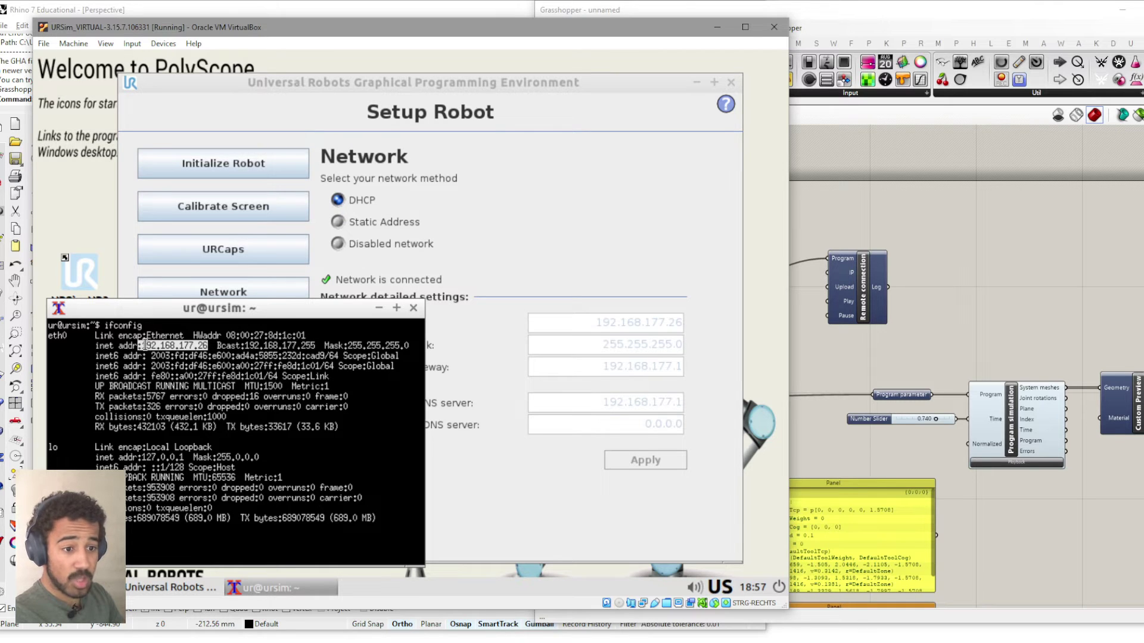
{"action": "mouse_move", "coordinate": [145, 345]}
{"action": "left_mouse_down"}
{"action": "mouse_move", "coordinate": [212, 346]}
{"action": "mouse_move", "coordinate": [128, 345]}
{"action": "mouse_move", "coordinate": [146, 346]}
{"action": "left_mouse_up"}
{"action": "left_click", "coordinate": [210, 346]}
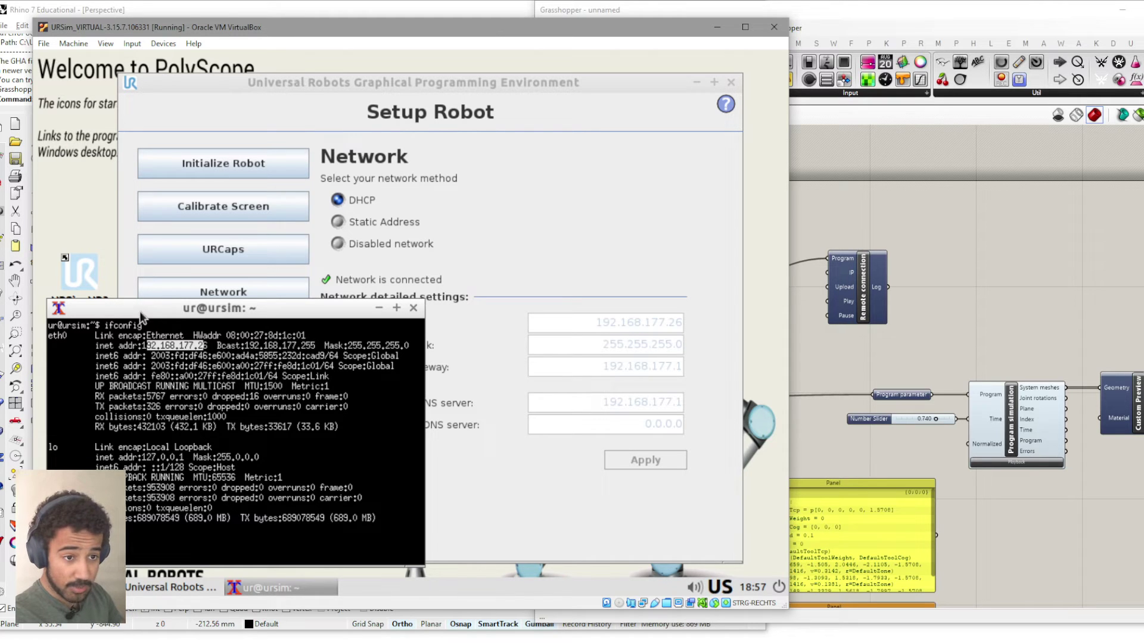
{"action": "left_click", "coordinate": [412, 308]}
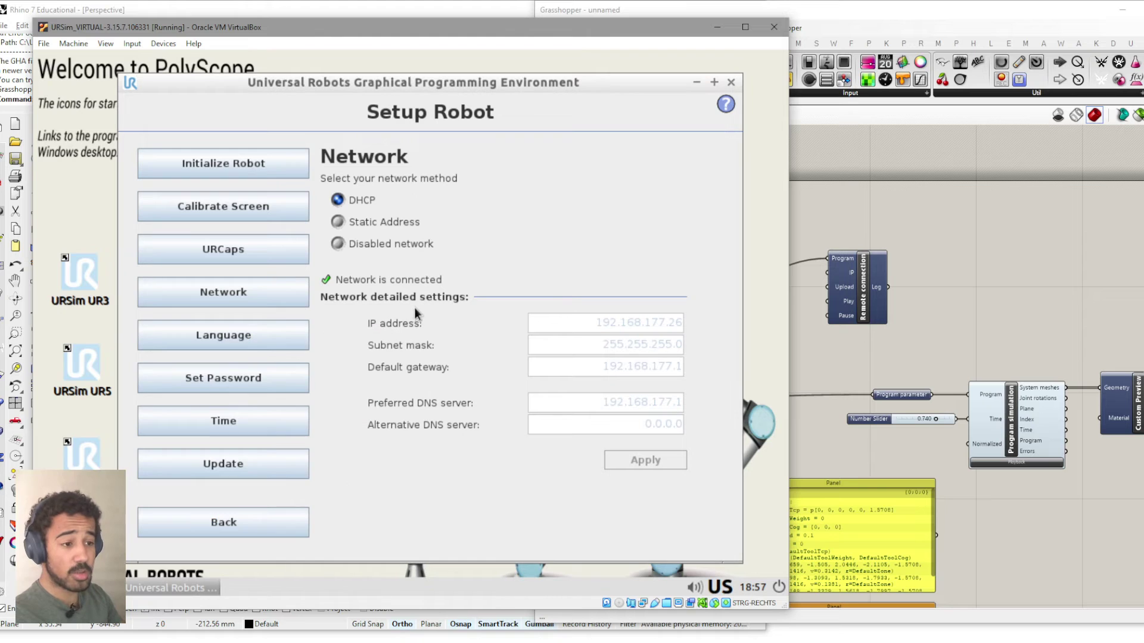
- Start an empty program, show the Graphics view, and open About with IP 192.168.177.26
{"action": "left_click", "coordinate": [259, 517]}
{"action": "left_click", "coordinate": [636, 301]}
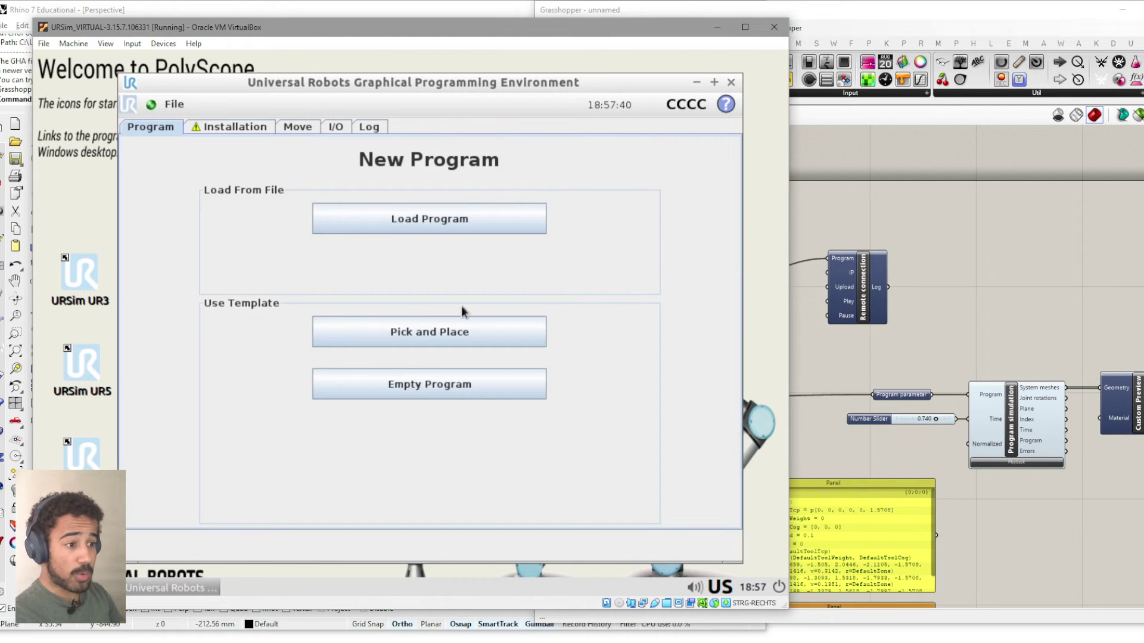
{"action": "left_click", "coordinate": [408, 389]}
{"action": "left_click", "coordinate": [362, 146]}
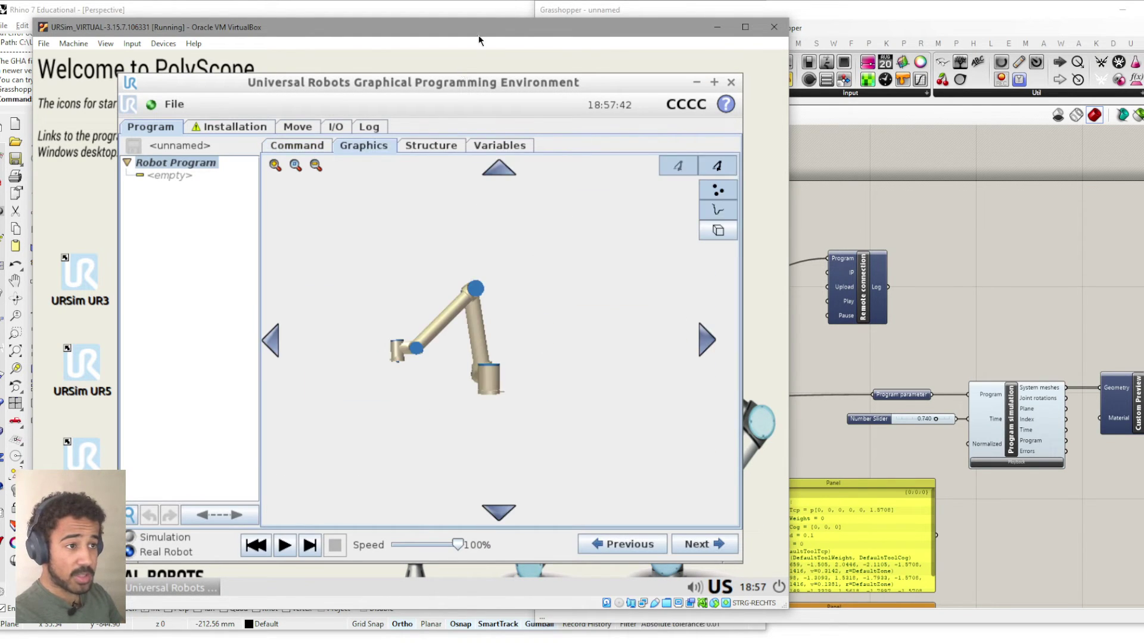
{"action": "left_click_drag", "start_coordinate": [478, 33], "coordinate": [355, 33]}
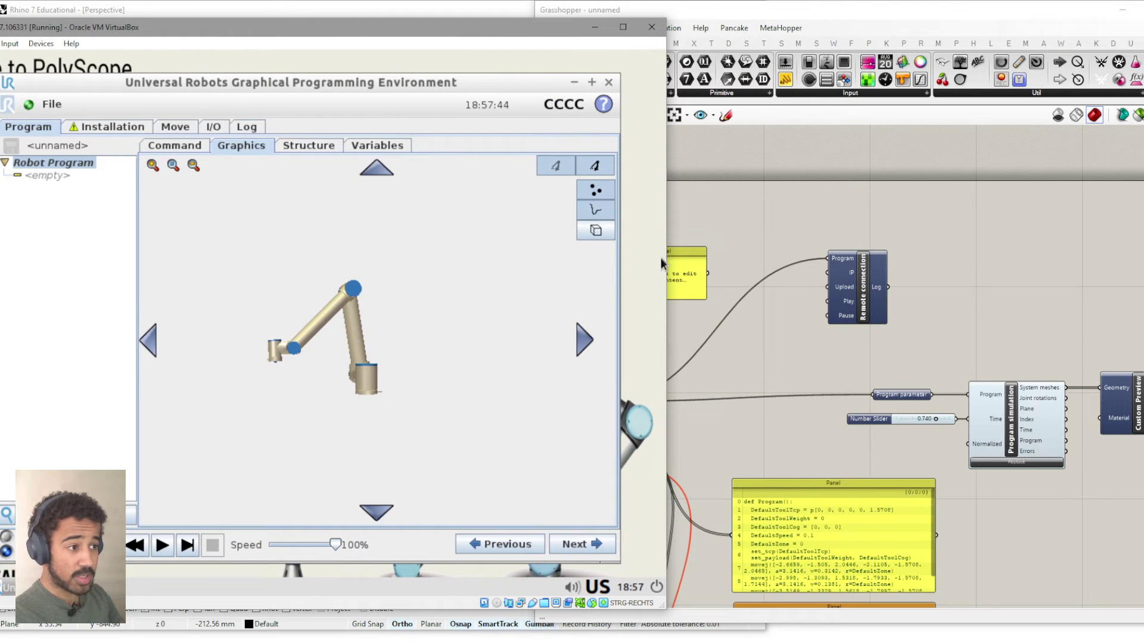
{"action": "left_click", "coordinate": [9, 106]}
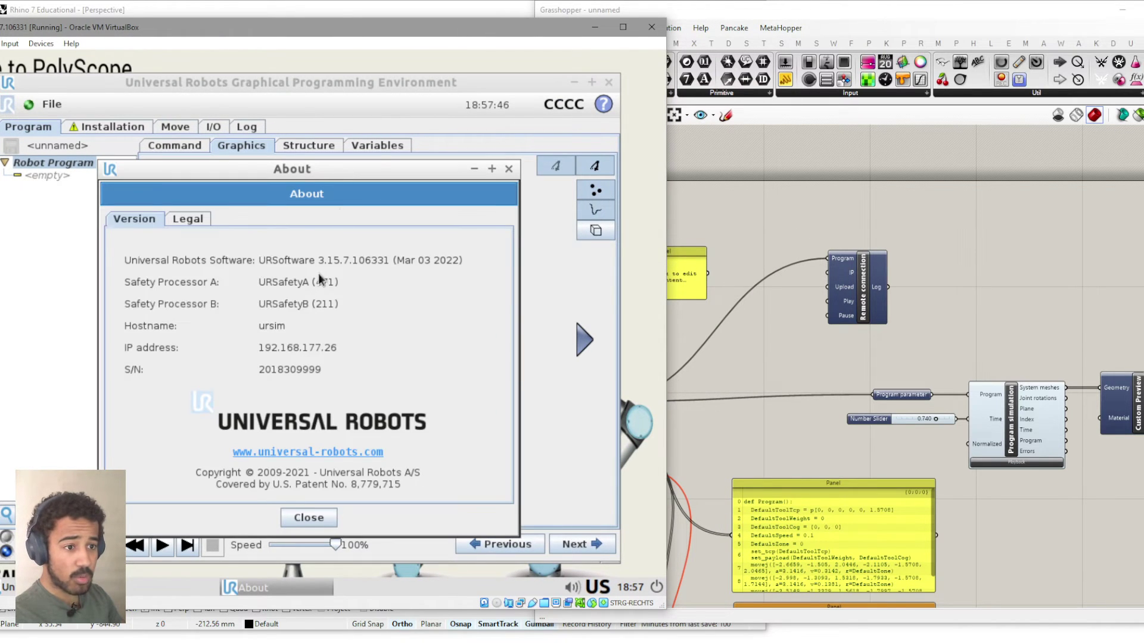
- Enter 192.168.177.26 in the empty panel and place it beside the Remote connection IP input
{"action": "double_click", "coordinate": [687, 281]}
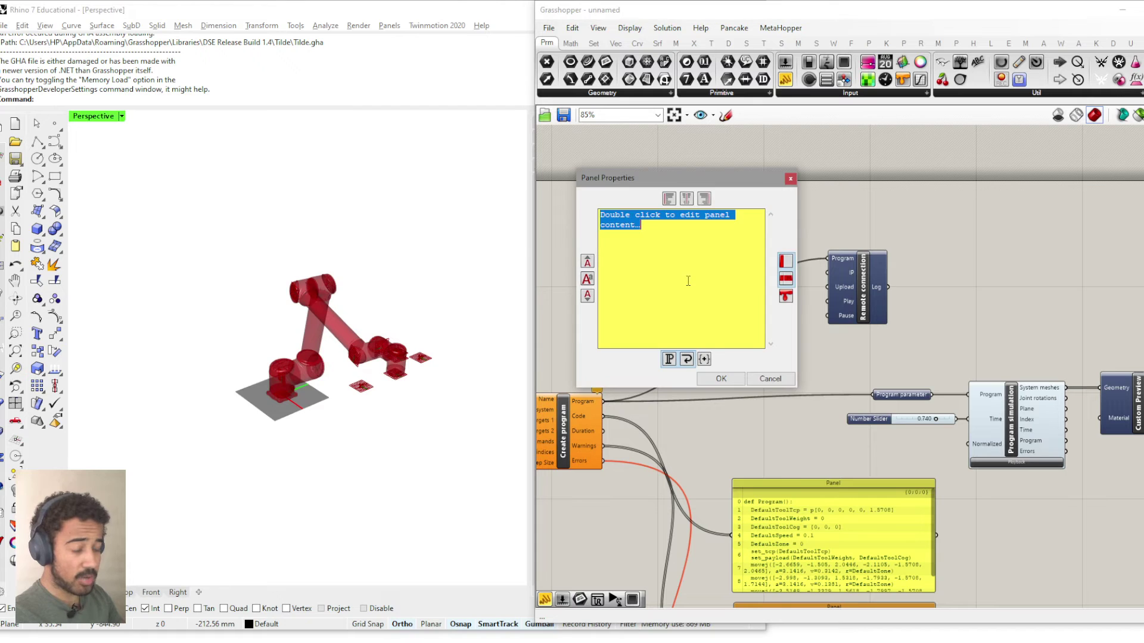
{"action": "type", "text": "192.168.177.26"}
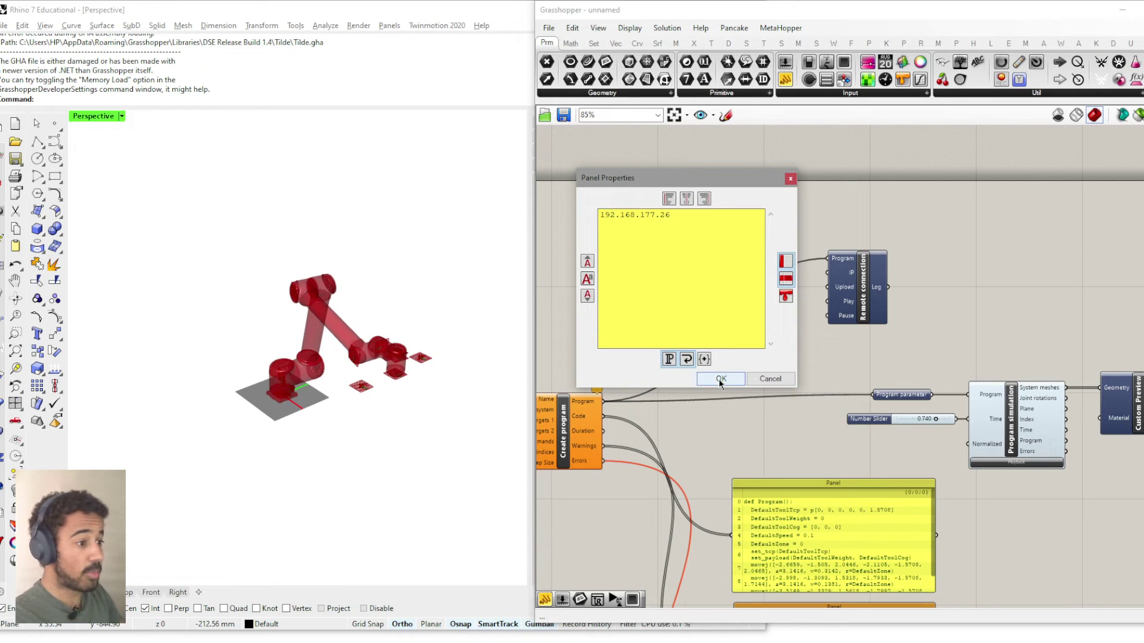
{"action": "left_click", "coordinate": [720, 379]}
{"action": "left_click_drag", "start_coordinate": [673, 276], "coordinate": [825, 277]}
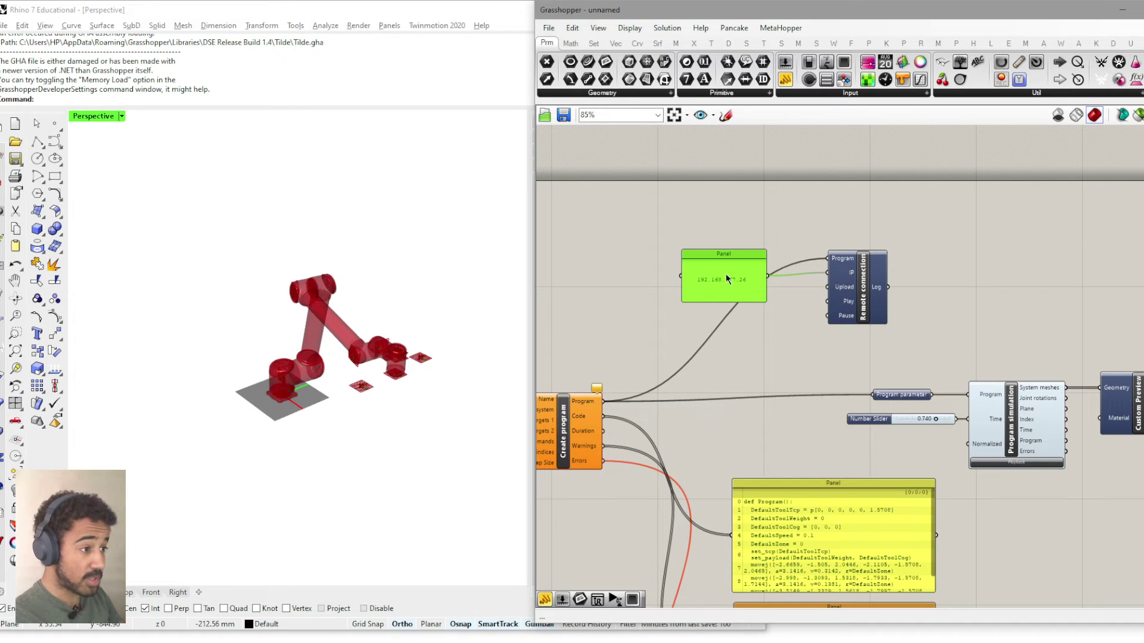
{"action": "left_click_drag", "start_coordinate": [727, 274], "coordinate": [763, 263]}
{"action": "left_click", "coordinate": [765, 250]}
- Add a Button component to the canvas near the Remote connection component
{"action": "scroll", "coordinate": [764, 262], "scroll_direction": "down", "scroll_amount": 3}
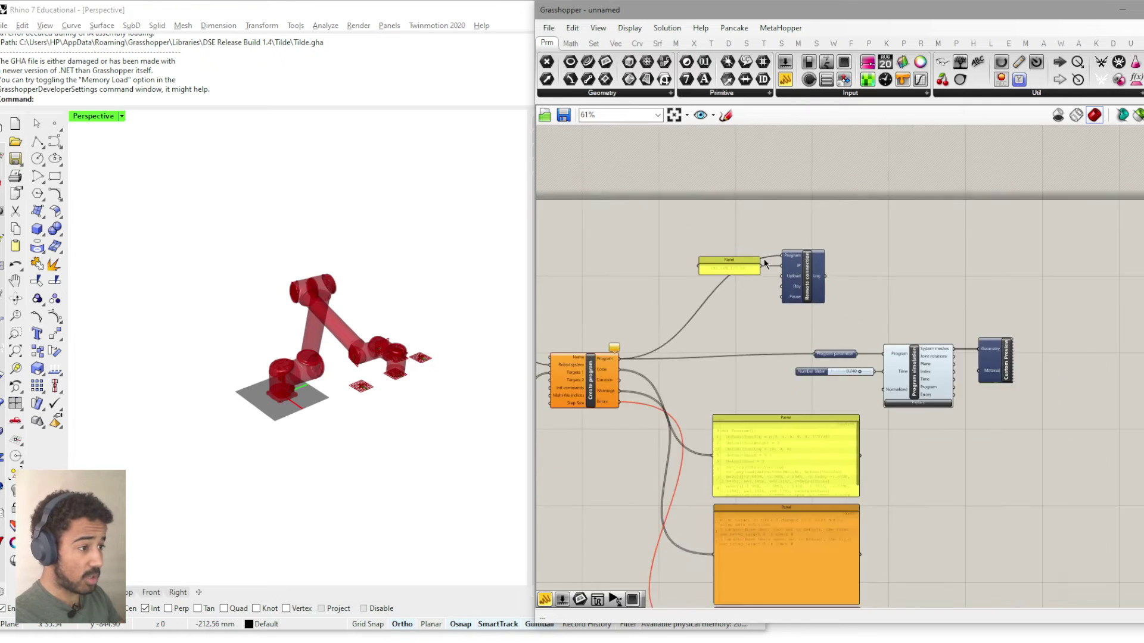
{"action": "scroll", "coordinate": [757, 259], "scroll_direction": "up", "scroll_amount": 5}
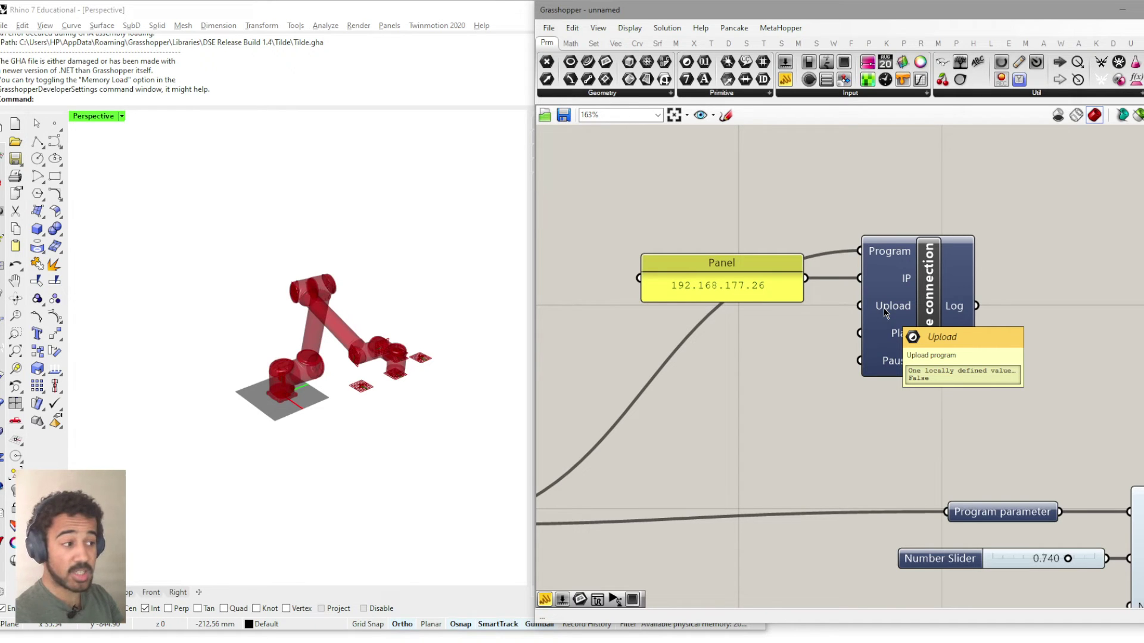
{"action": "right_click_drag", "start_coordinate": [906, 191], "coordinate": [889, 191]}
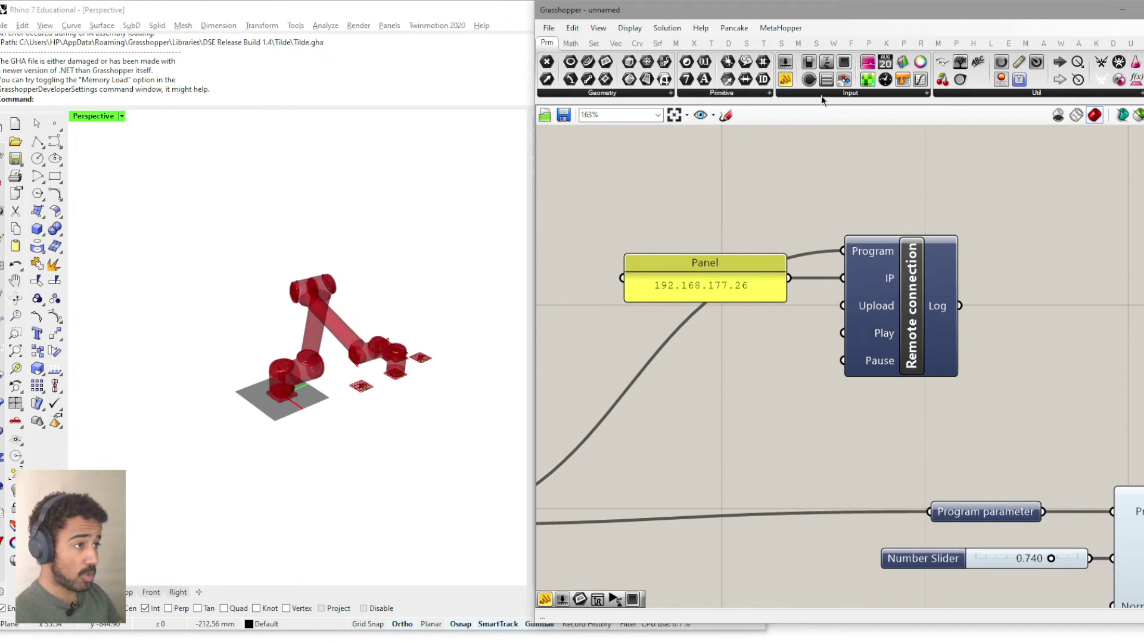
{"action": "left_click_drag", "start_coordinate": [832, 65], "coordinate": [724, 346]}
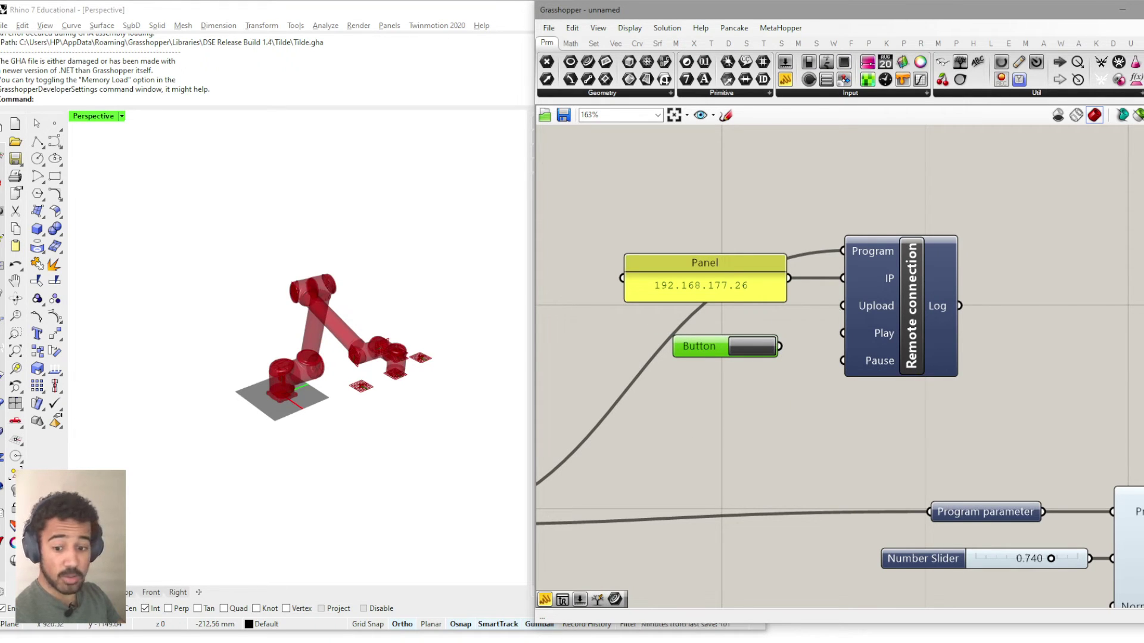
- Check the simulator's version information, then wire the Button into the Upload input
{"action": "key", "text": "alt+Tab"}
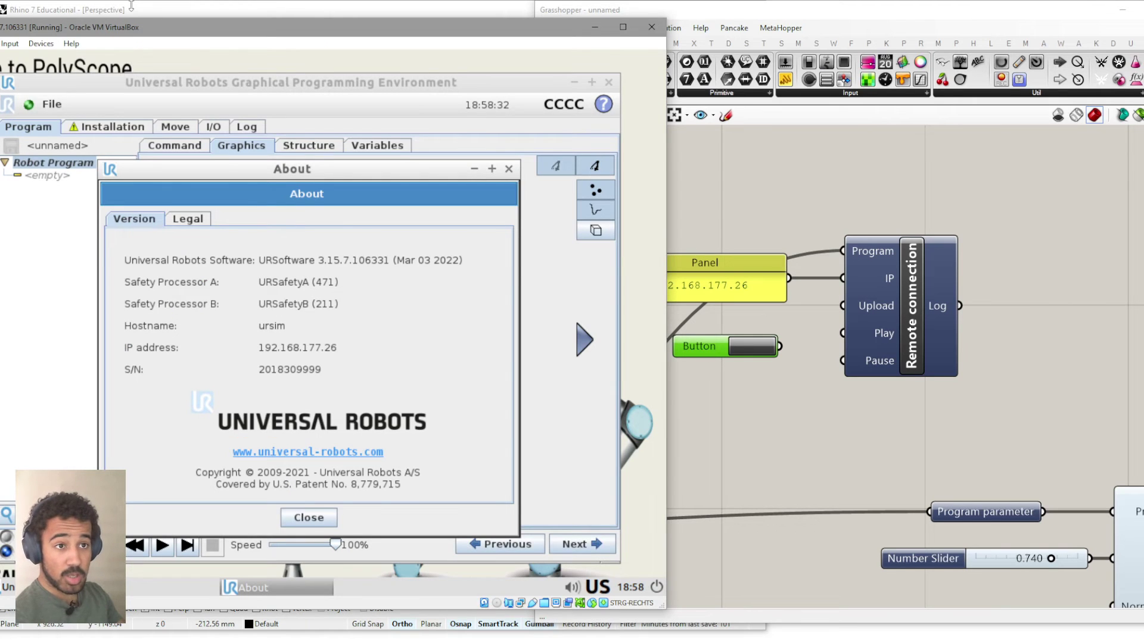
{"action": "left_click_drag", "start_coordinate": [136, 14], "coordinate": [101, 86]}
{"action": "key", "text": "alt+Tab"}
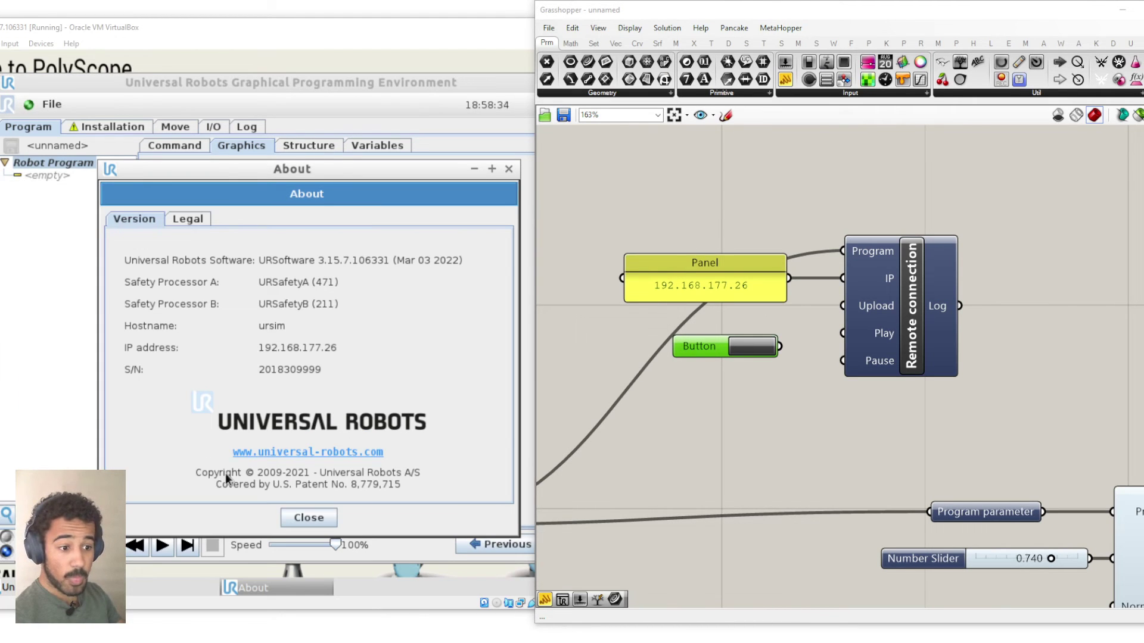
{"action": "left_click", "coordinate": [309, 518]}
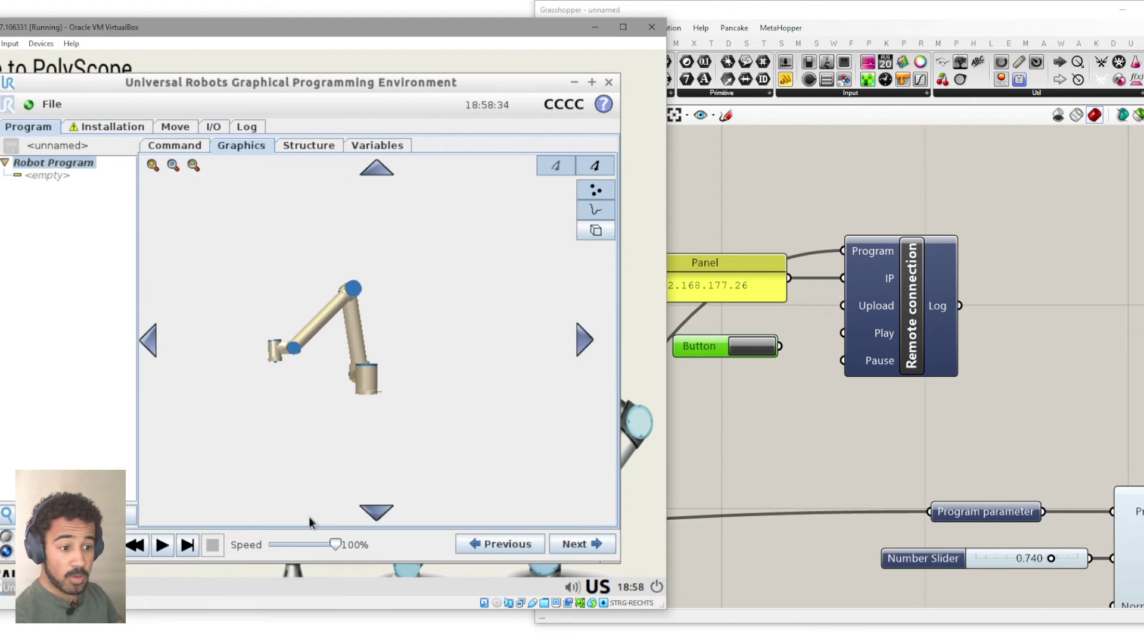
{"action": "left_click", "coordinate": [790, 353]}
{"action": "left_click_drag", "start_coordinate": [779, 346], "coordinate": [841, 305]}
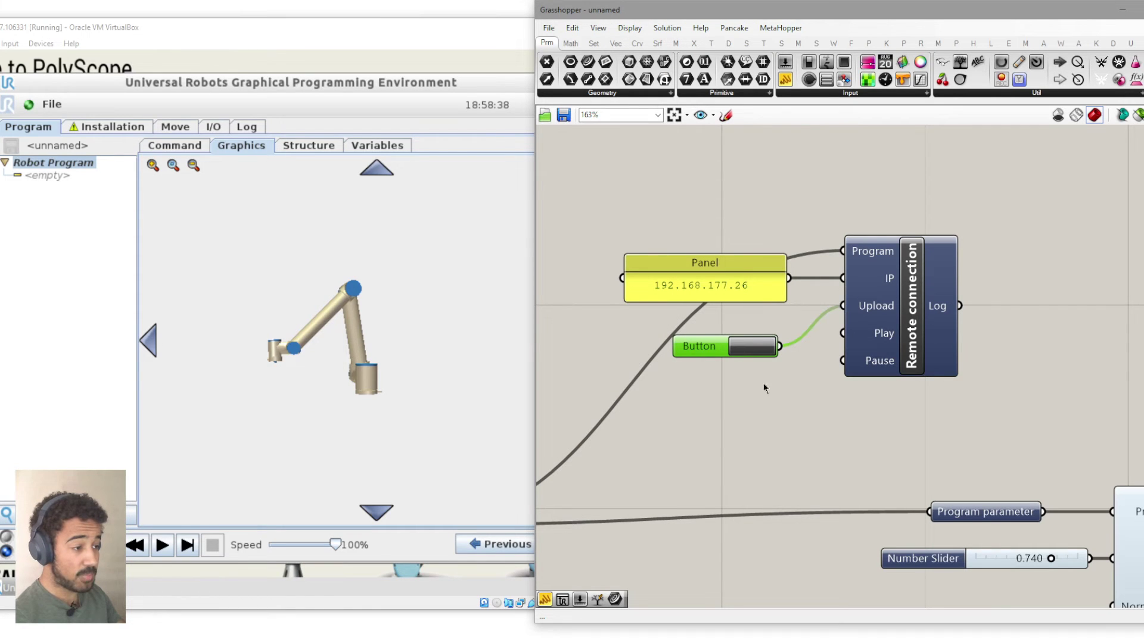
- Upload the program with the Button and watch the simulated UR10 arm move in PolyScope
{"action": "left_click", "coordinate": [749, 348]}
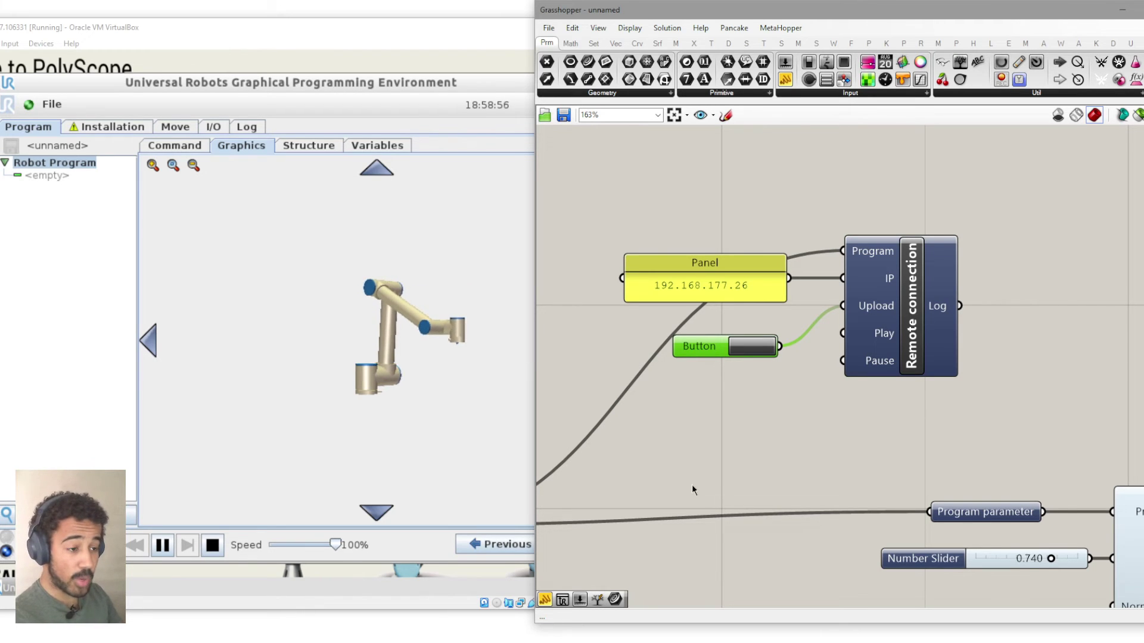
{"action": "left_click", "coordinate": [500, 431]}
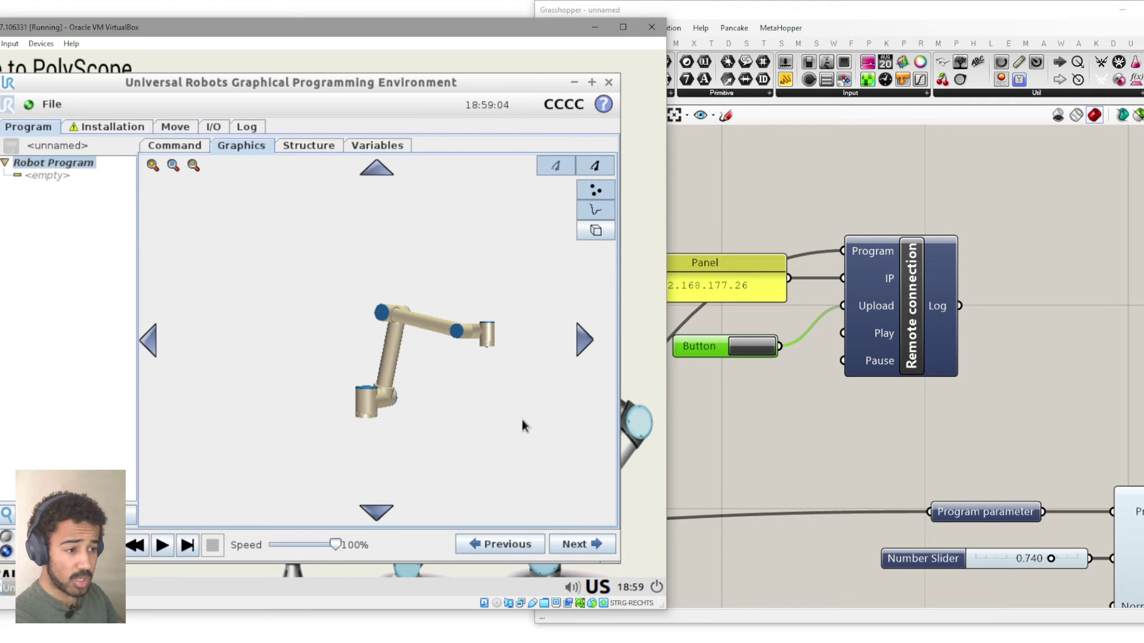
{"action": "mouse_move", "coordinate": [459, 402]}
{"action": "left_mouse_down"}
{"action": "mouse_move", "coordinate": [310, 391]}
{"action": "mouse_move", "coordinate": [462, 391]}
{"action": "left_mouse_up"}
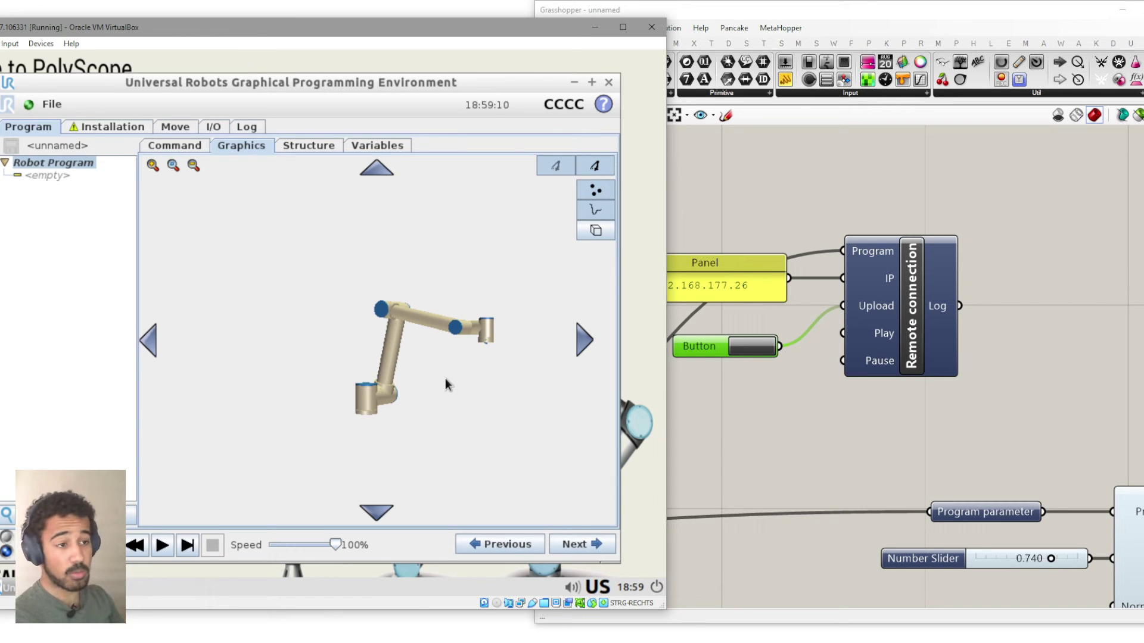
{"action": "left_click", "coordinate": [247, 125]}
{"action": "left_click", "coordinate": [311, 321]}
{"action": "left_click", "coordinate": [268, 320]}
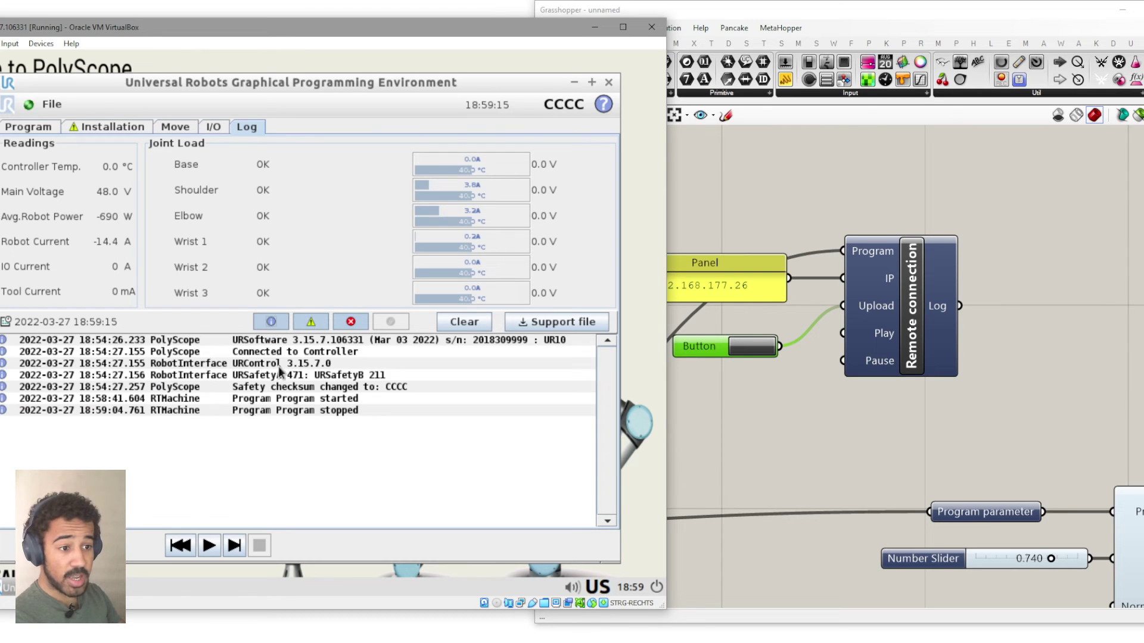
{"action": "left_click", "coordinate": [271, 323]}
{"action": "left_click", "coordinate": [268, 326]}
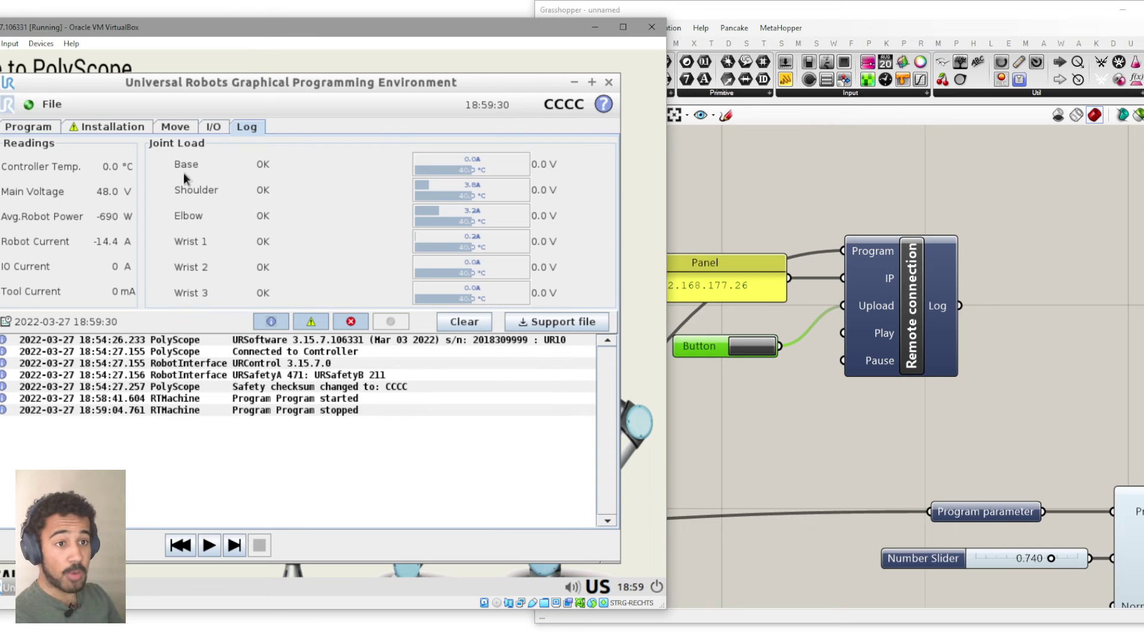
{"action": "left_click", "coordinate": [29, 125]}
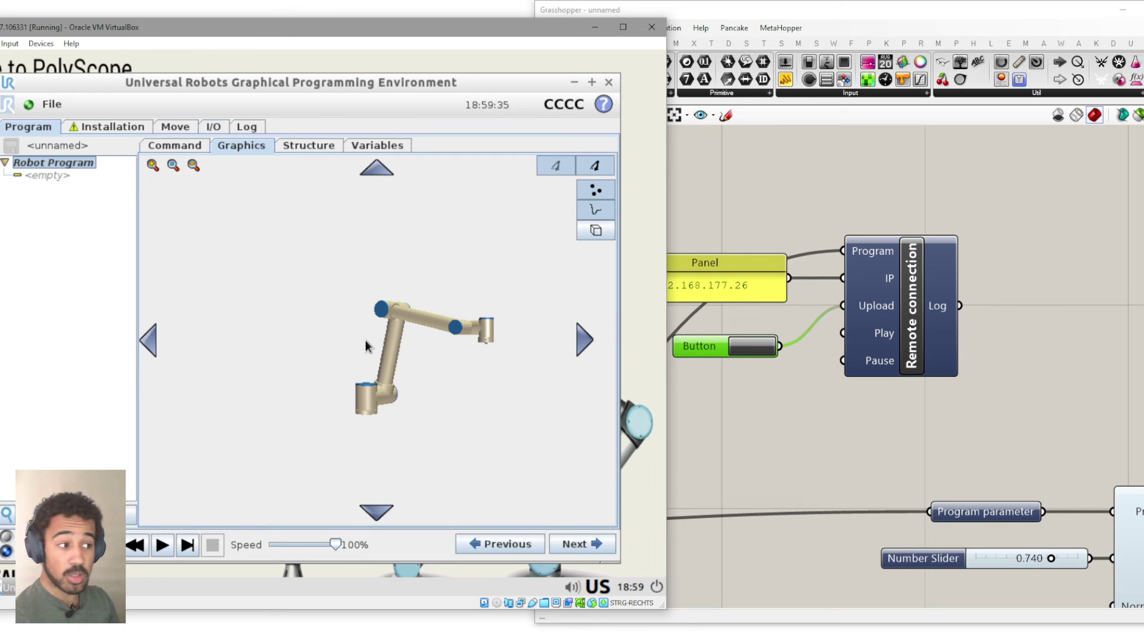
- Zoom and pan around the Grasshopper definition to inspect the code panel
{"action": "left_click", "coordinate": [813, 464]}
{"action": "scroll", "coordinate": [813, 463], "scroll_direction": "down", "scroll_amount": 5}
{"action": "right_click_drag", "start_coordinate": [791, 532], "coordinate": [699, 420]}
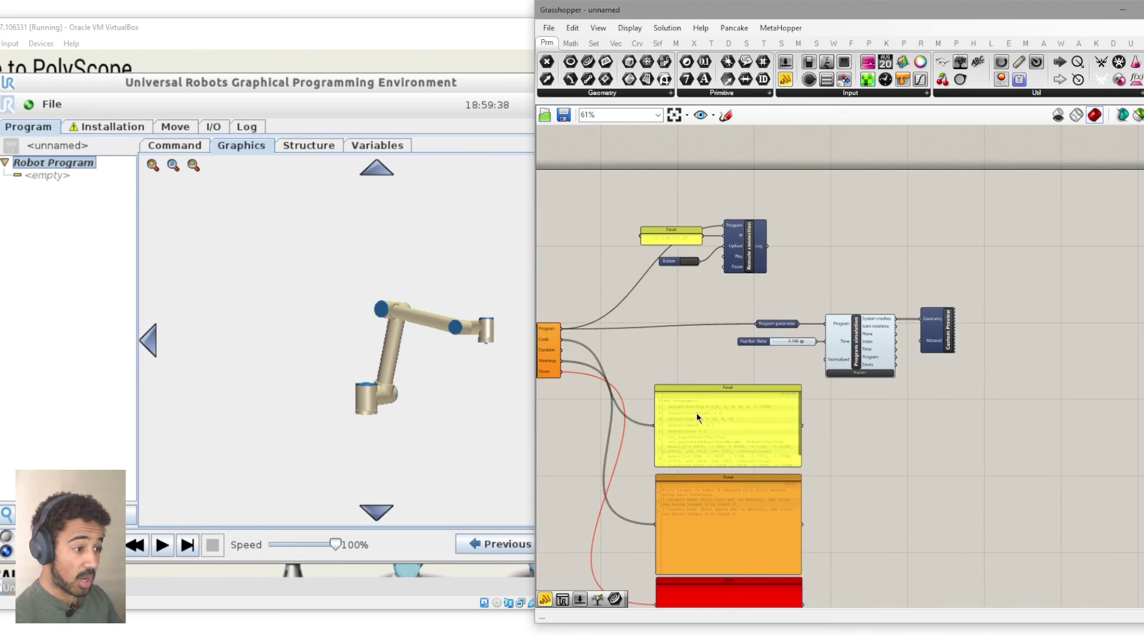
{"action": "scroll", "coordinate": [698, 419], "scroll_direction": "up", "scroll_amount": 5}
{"action": "scroll", "coordinate": [971, 420], "scroll_direction": "down", "scroll_amount": 1}
{"action": "scroll", "coordinate": [964, 402], "scroll_direction": "up", "scroll_amount": 1}
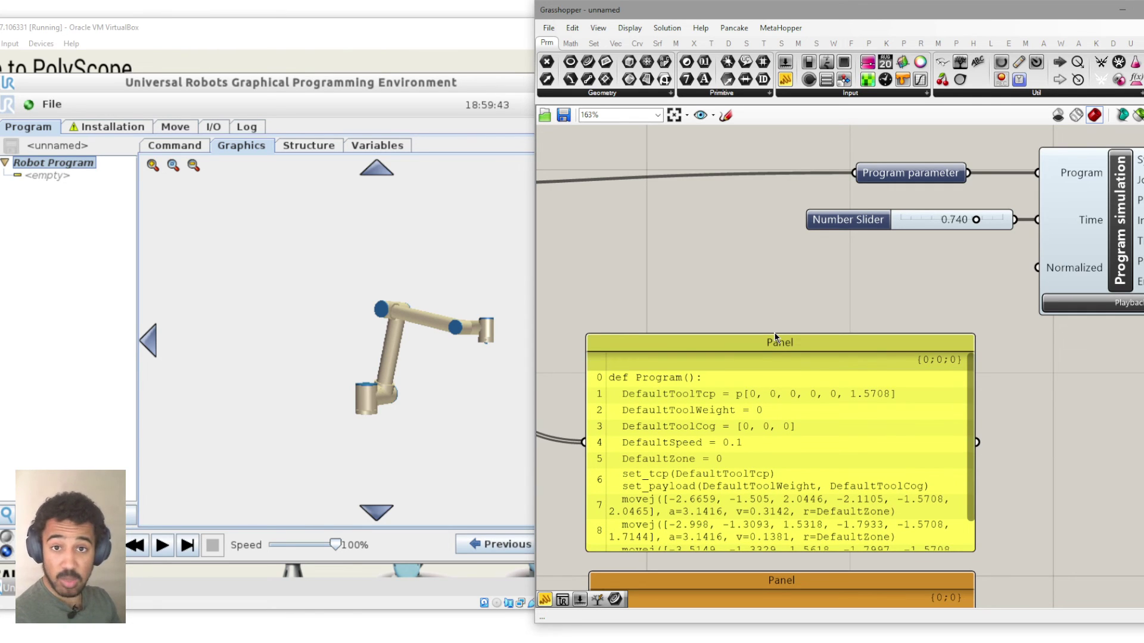
{"action": "scroll", "coordinate": [774, 331], "scroll_direction": "down", "scroll_amount": 5}
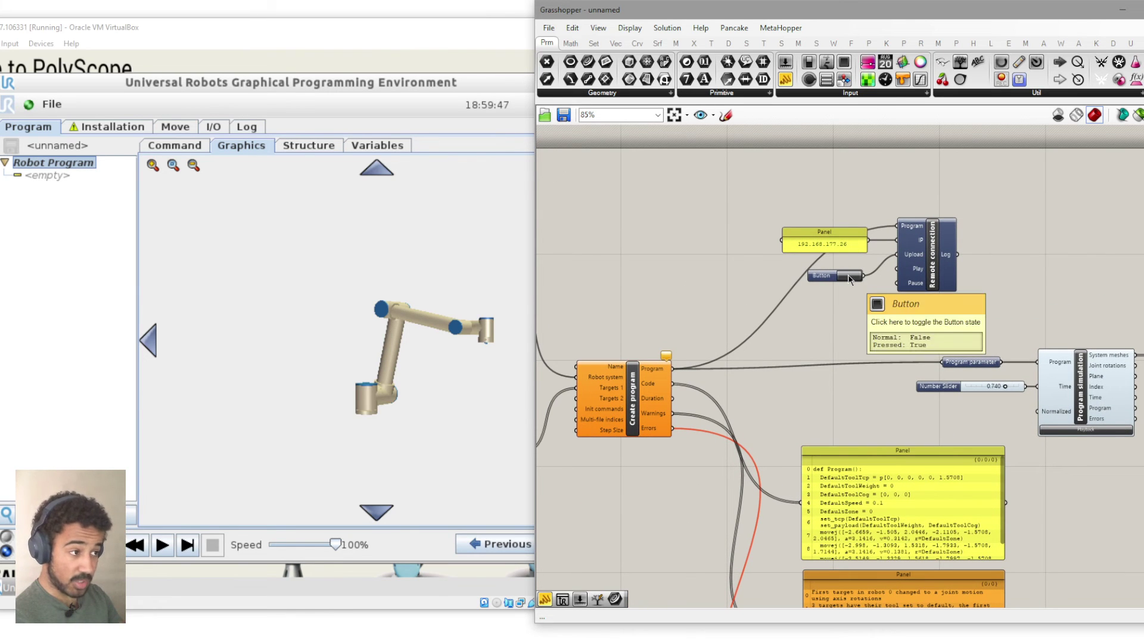
{"action": "scroll", "coordinate": [849, 278], "scroll_direction": "up", "scroll_amount": 6}
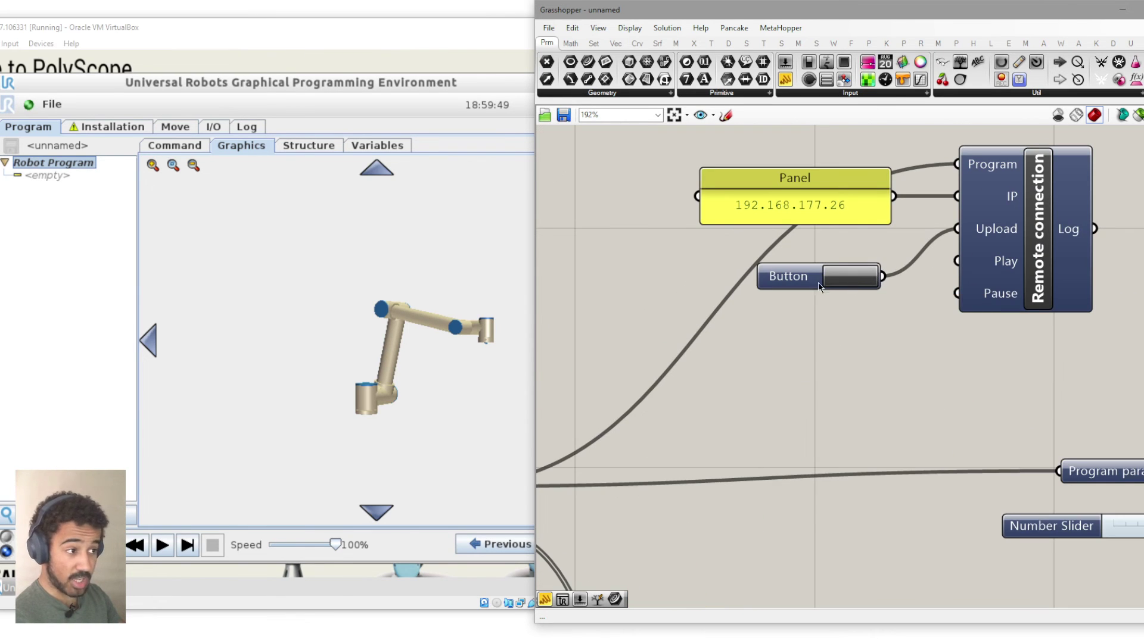
{"action": "scroll", "coordinate": [792, 340], "scroll_direction": "down", "scroll_amount": 5}
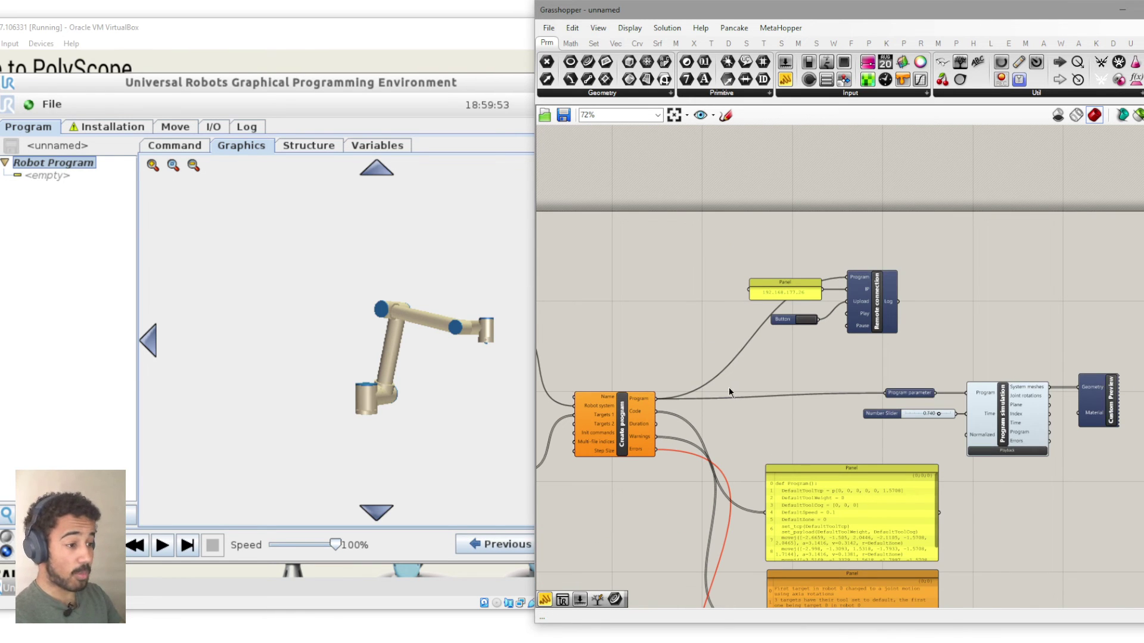
{"action": "scroll", "coordinate": [727, 388], "scroll_direction": "down", "scroll_amount": 3}
{"action": "right_click_drag", "start_coordinate": [728, 391], "coordinate": [721, 372]}
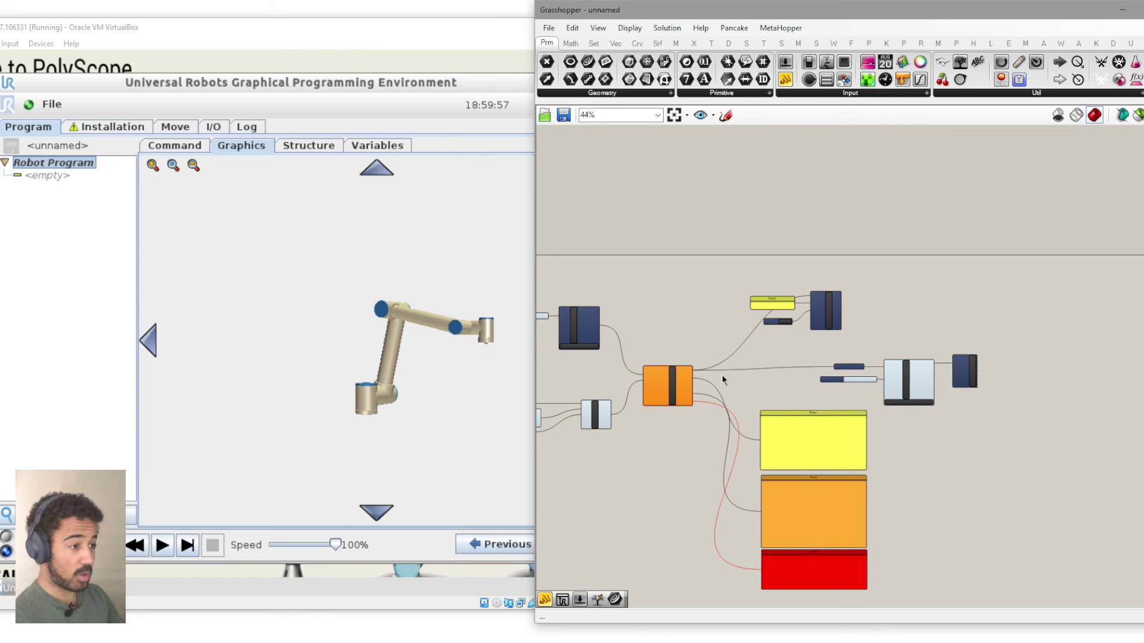
{"action": "right_click_drag", "start_coordinate": [731, 370], "coordinate": [763, 354]}
- Bring Create program and Robot system into view and press the Button to upload again
{"action": "left_click", "coordinate": [421, 352]}
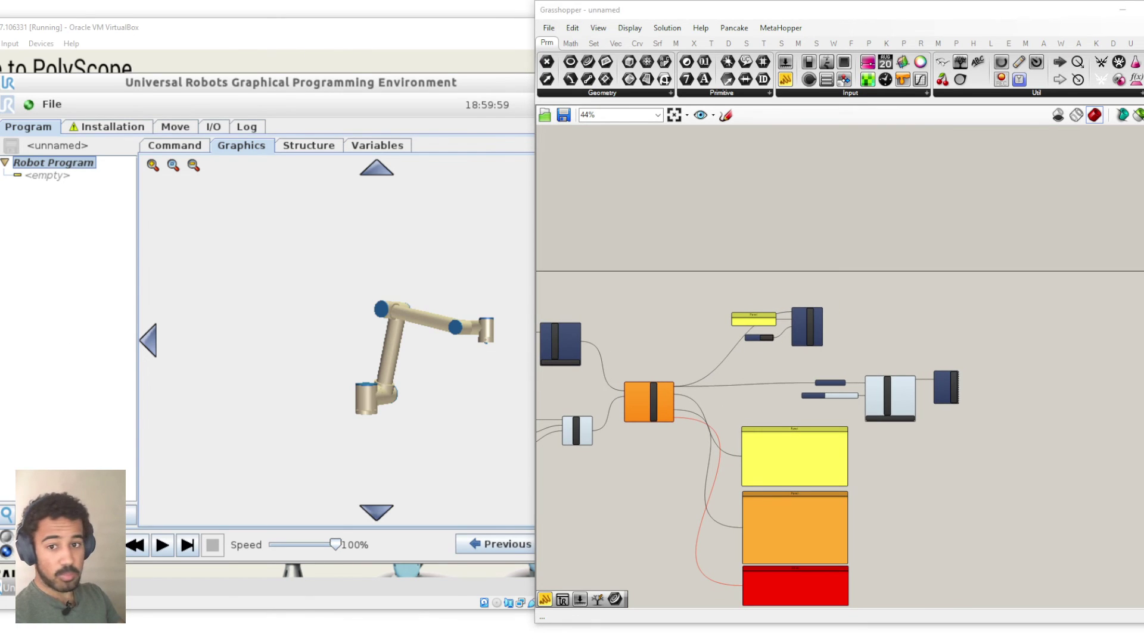
{"action": "left_click", "coordinate": [5, 315]}
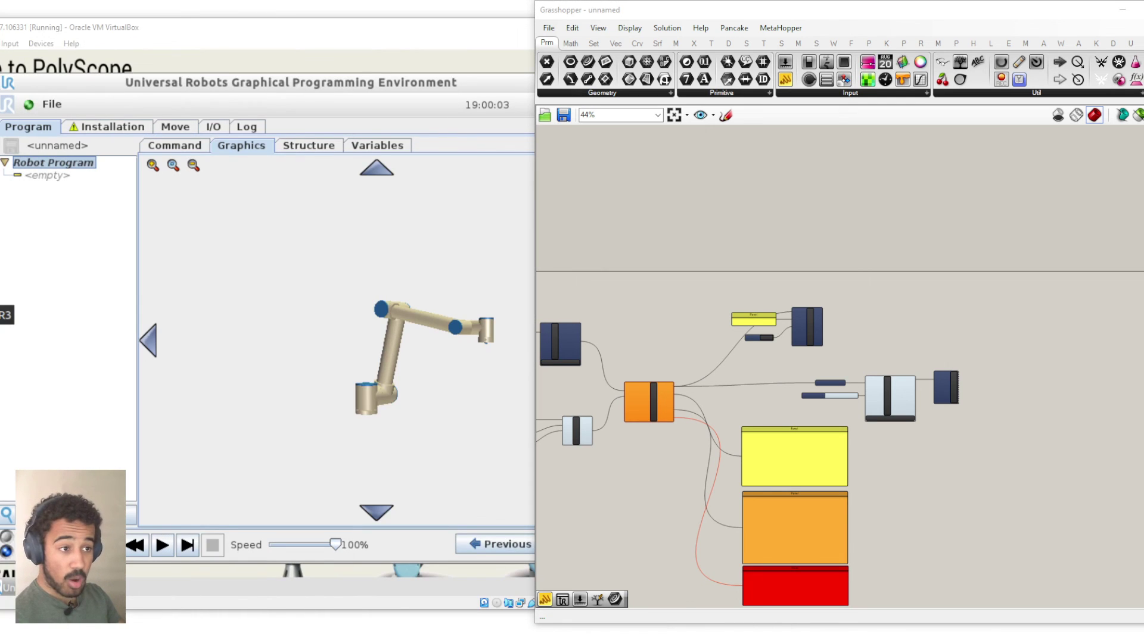
{"action": "scroll", "coordinate": [781, 360], "scroll_direction": "up", "scroll_amount": 5}
{"action": "right_click_drag", "start_coordinate": [781, 360], "coordinate": [1026, 304]}
{"action": "left_click", "coordinate": [1003, 278]}
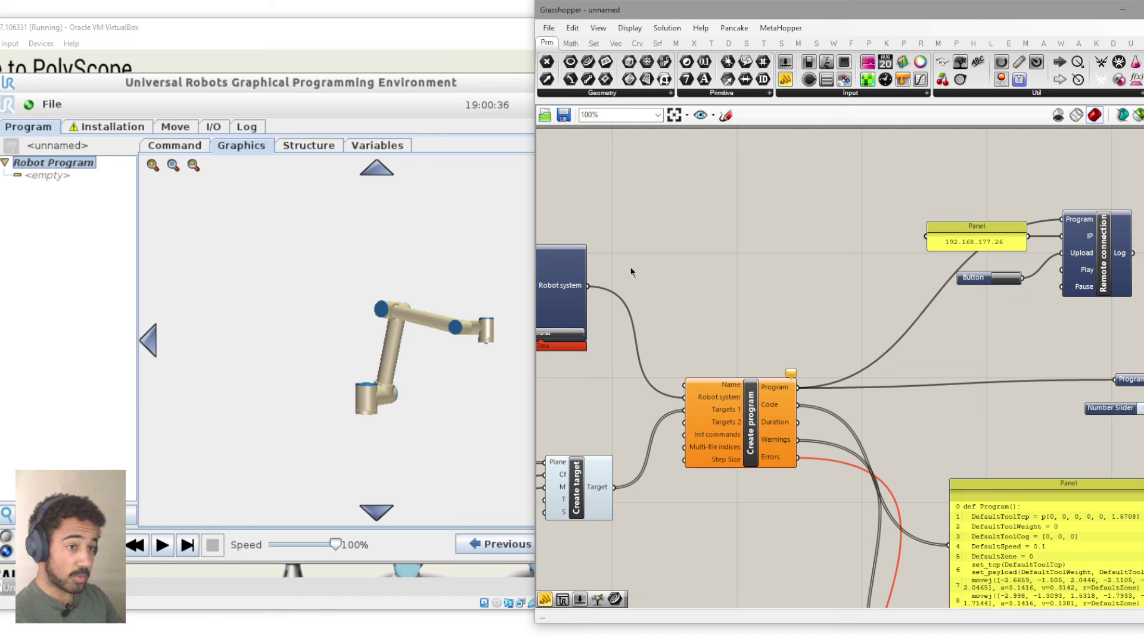
{"action": "left_click", "coordinate": [245, 127]}
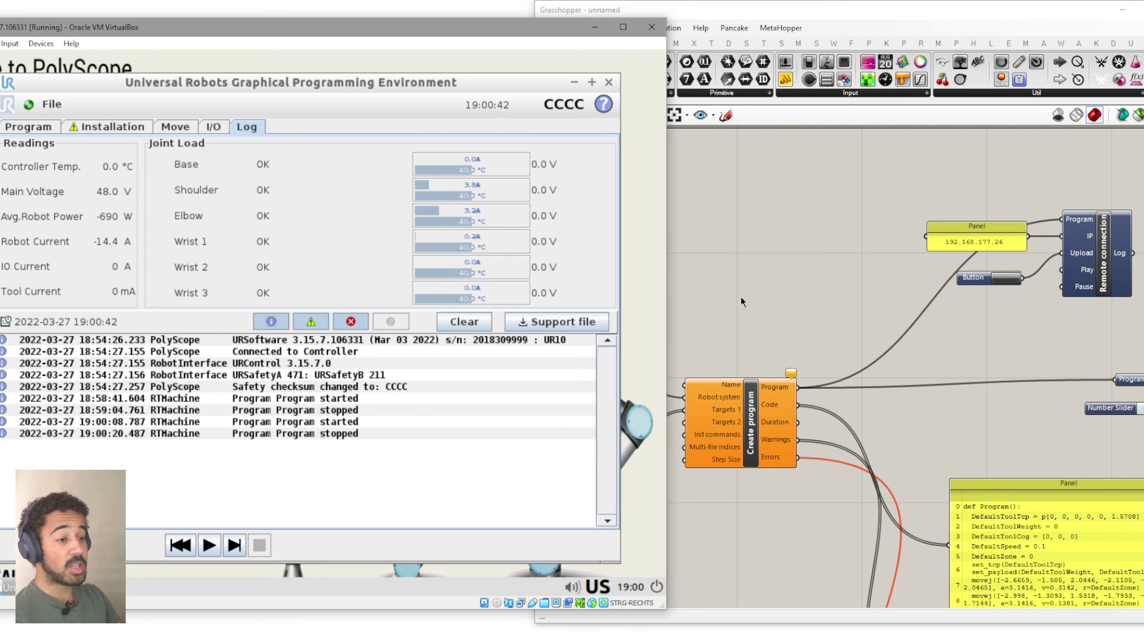
{"action": "left_click", "coordinate": [31, 127]}
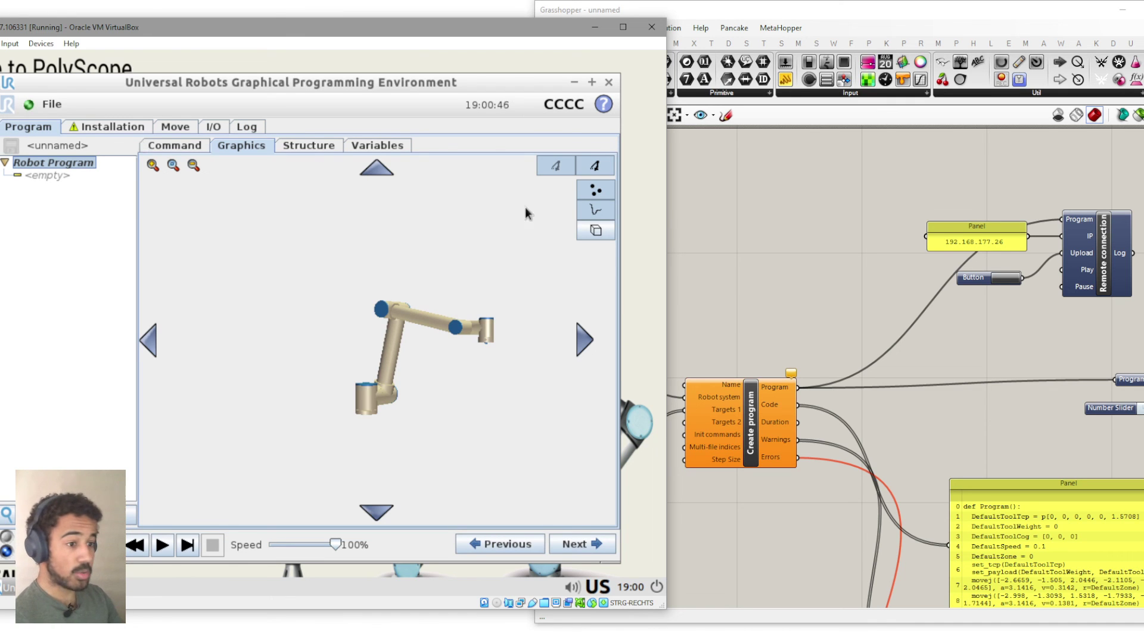
{"action": "left_click", "coordinate": [792, 242]}
{"action": "scroll", "coordinate": [758, 302], "scroll_direction": "down", "scroll_amount": 3}
{"action": "mouse_move", "coordinate": [649, 369]}
{"action": "right_mouse_down"}
{"action": "mouse_move", "coordinate": [824, 361]}
{"action": "mouse_move", "coordinate": [774, 333]}
{"action": "mouse_move", "coordinate": [663, 337]}
{"action": "right_mouse_up"}
{"action": "mouse_move", "coordinate": [894, 366]}
{"action": "right_mouse_down"}
{"action": "mouse_move", "coordinate": [838, 363]}
{"action": "mouse_move", "coordinate": [780, 341]}
{"action": "right_mouse_up"}
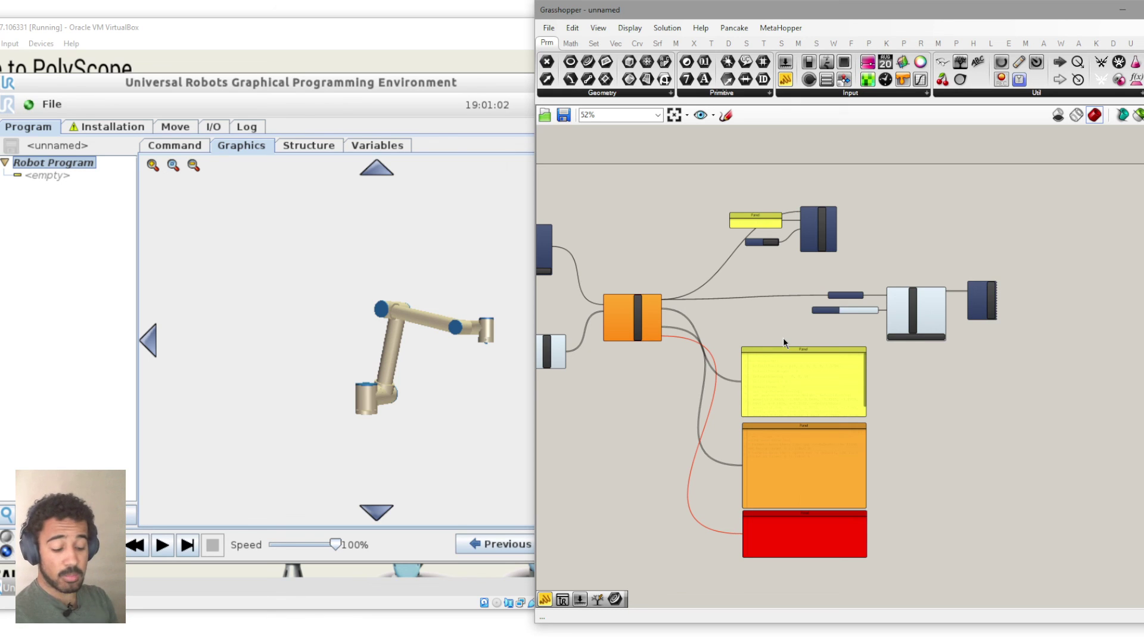
{"action": "left_click", "coordinate": [388, 336]}
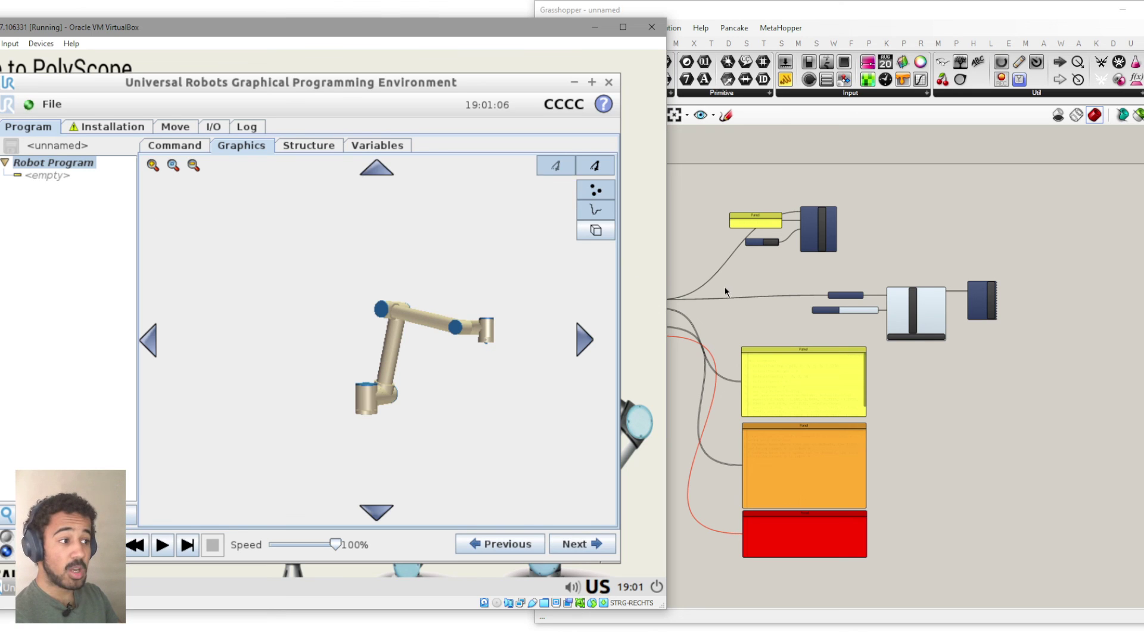
{"action": "key", "text": "alt+Tab"}
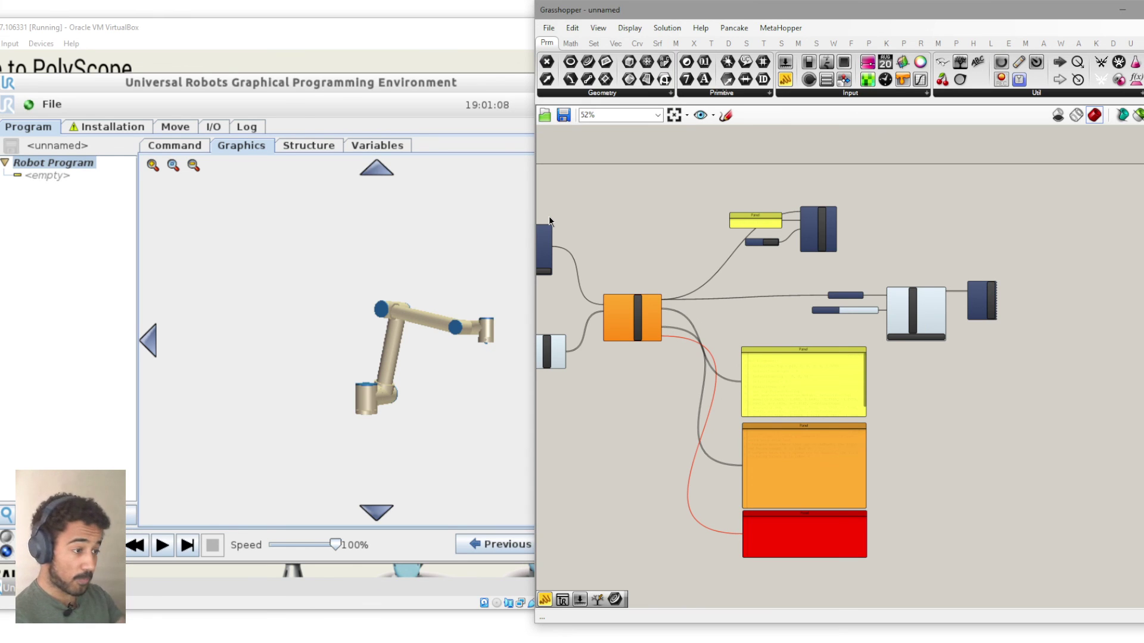
{"action": "right_click_drag", "start_coordinate": [561, 219], "coordinate": [703, 218]}
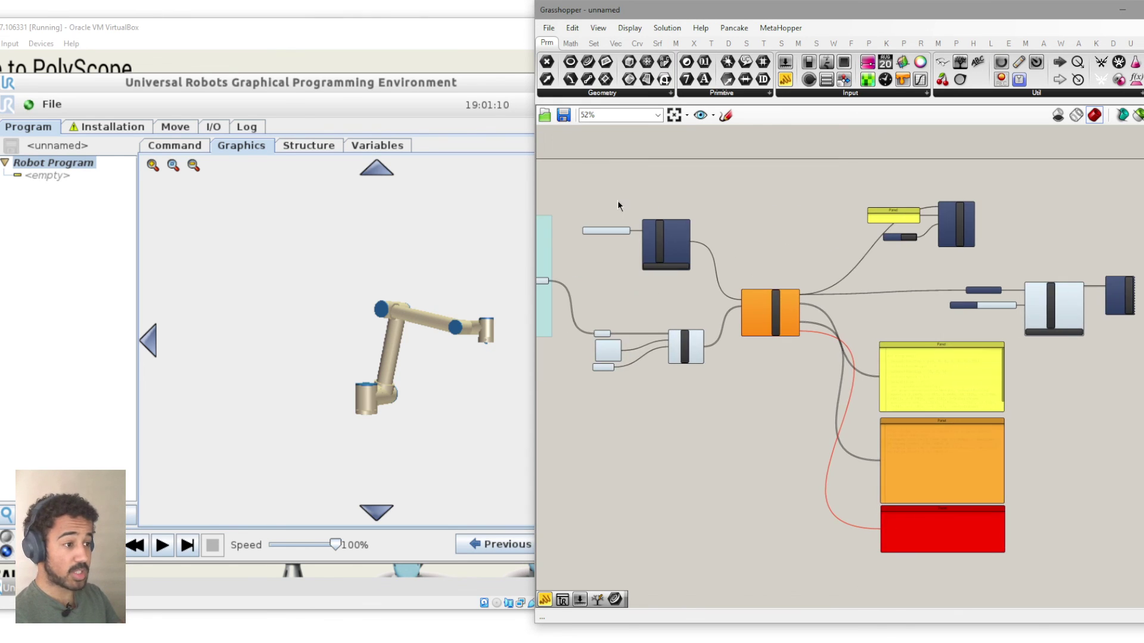
{"action": "right_click_drag", "start_coordinate": [617, 202], "coordinate": [839, 205]}
{"action": "right_click_drag", "start_coordinate": [966, 246], "coordinate": [840, 243]}
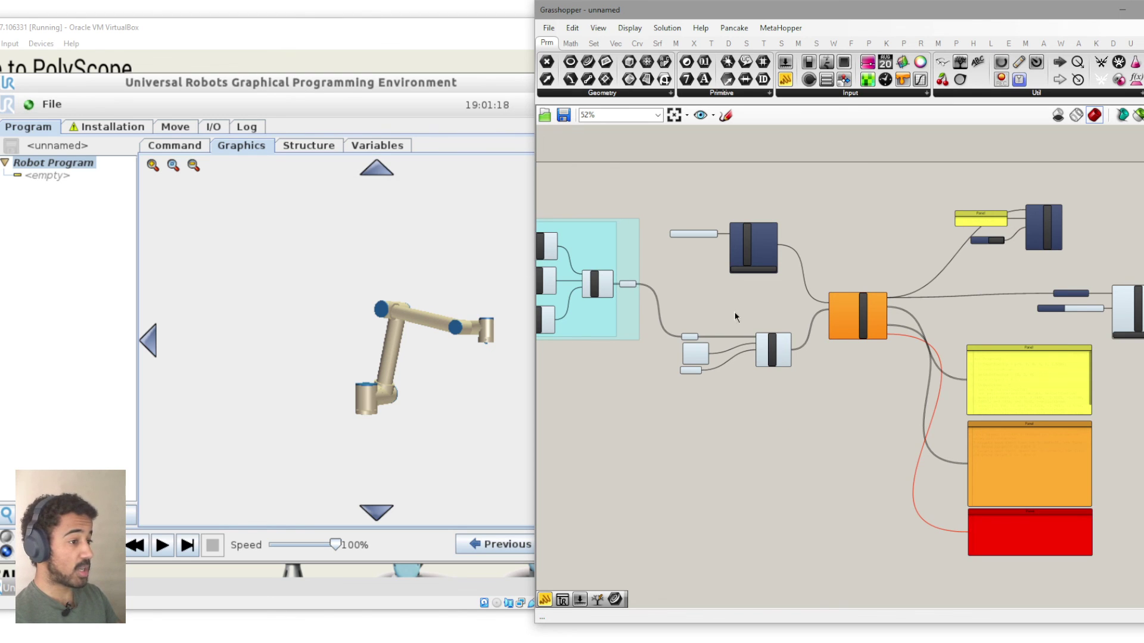
{"action": "right_click_drag", "start_coordinate": [734, 311], "coordinate": [783, 320]}
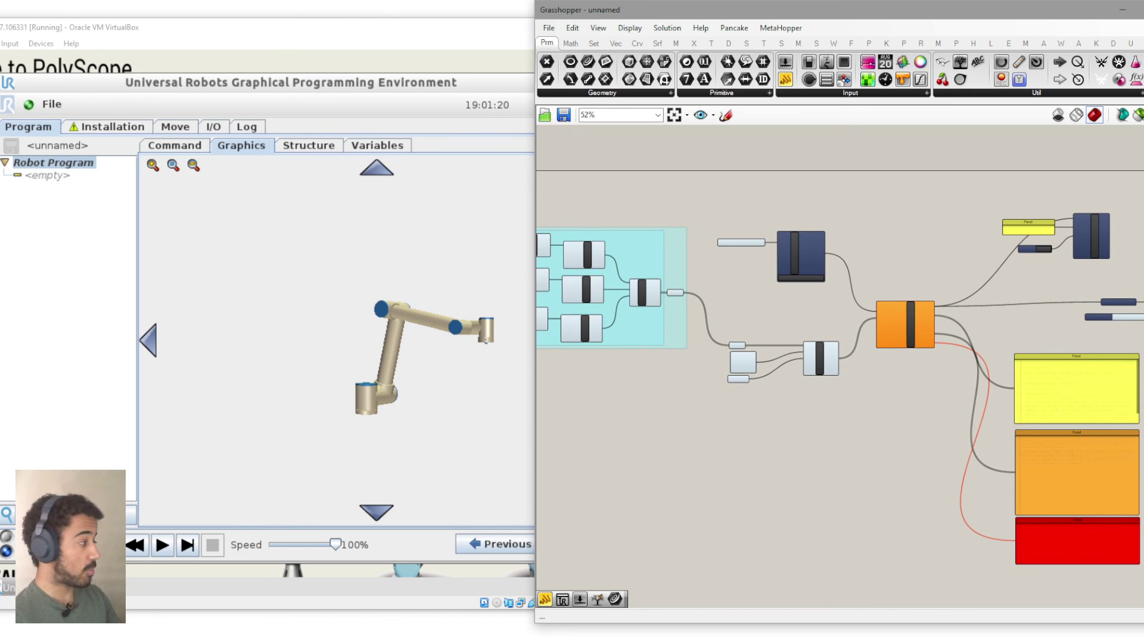